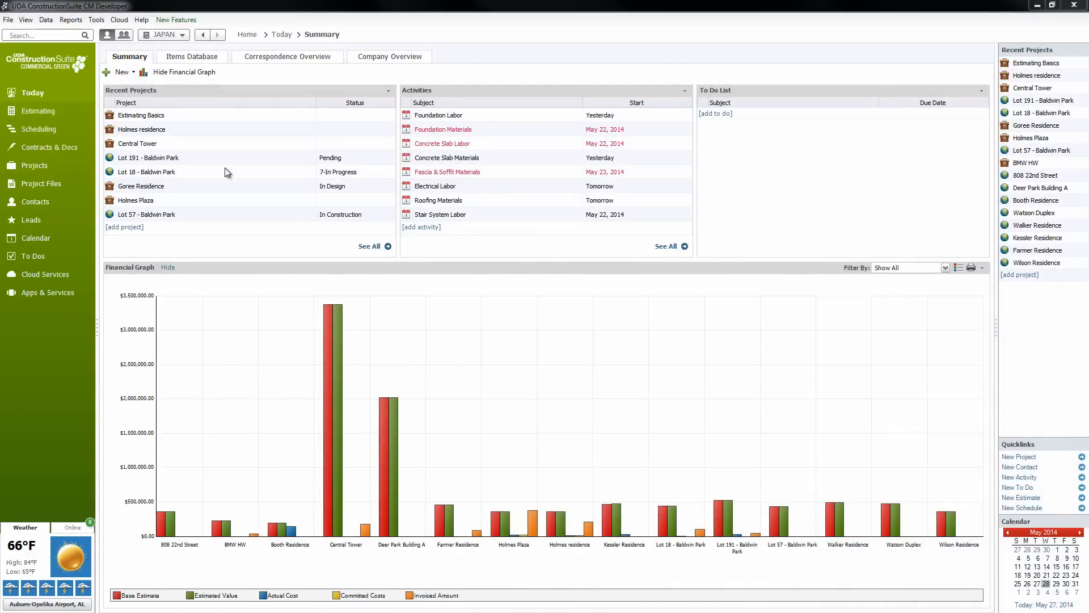
Open the estimating area and look through the template folders from Commercial to Subcontractor, ending on Remodeling.
{"action": "left_click", "coordinate": [38, 112]}
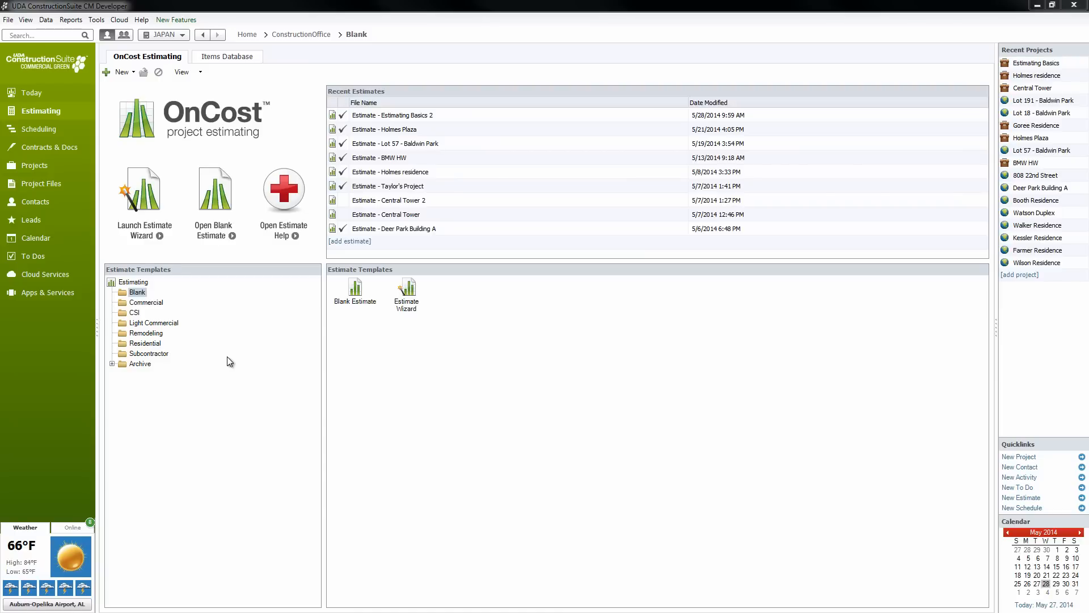
{"action": "left_click", "coordinate": [147, 302]}
{"action": "left_click", "coordinate": [140, 313]}
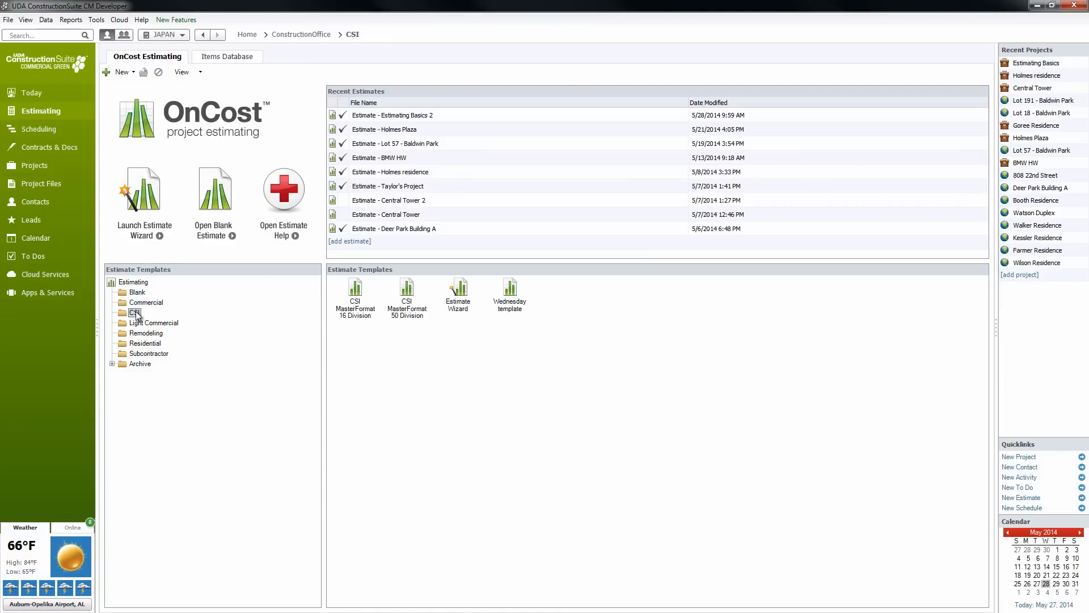
{"action": "left_click", "coordinate": [142, 323]}
{"action": "left_click", "coordinate": [142, 335]}
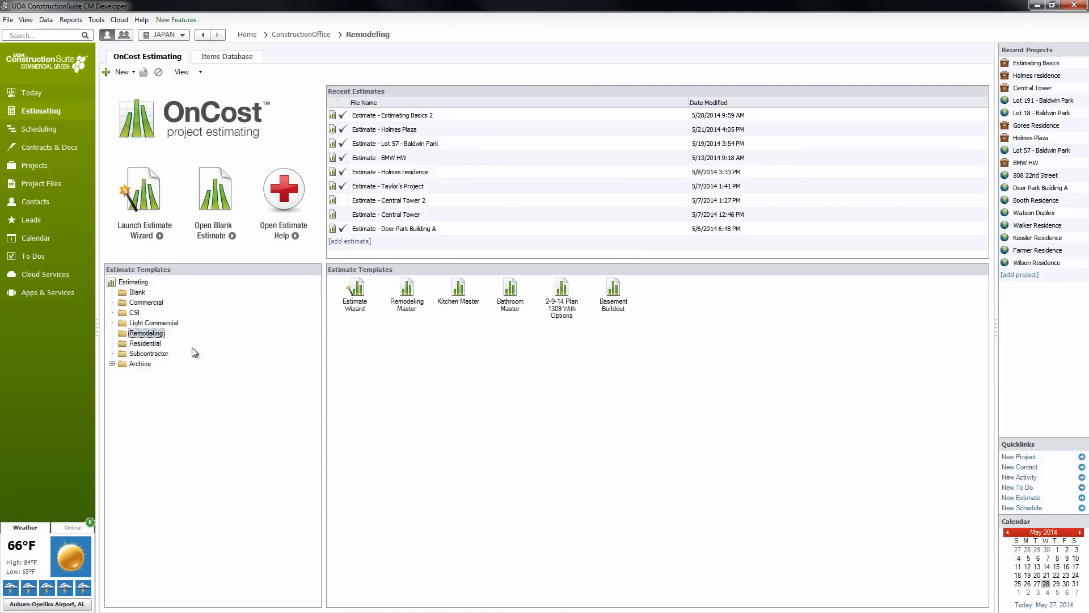
{"action": "left_click", "coordinate": [149, 344]}
{"action": "left_click", "coordinate": [149, 355]}
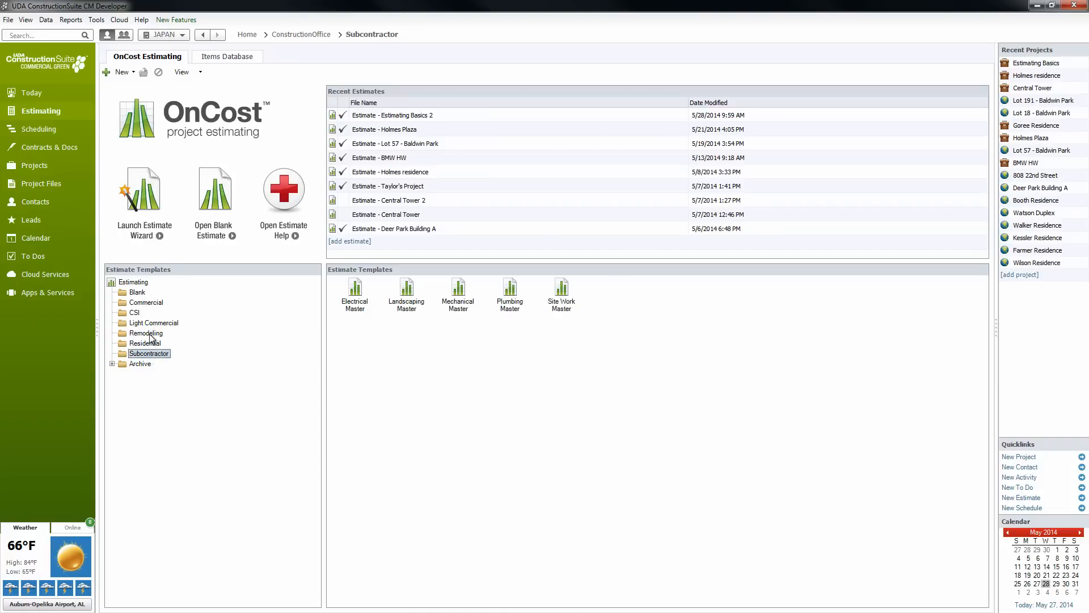
{"action": "left_click", "coordinate": [150, 336]}
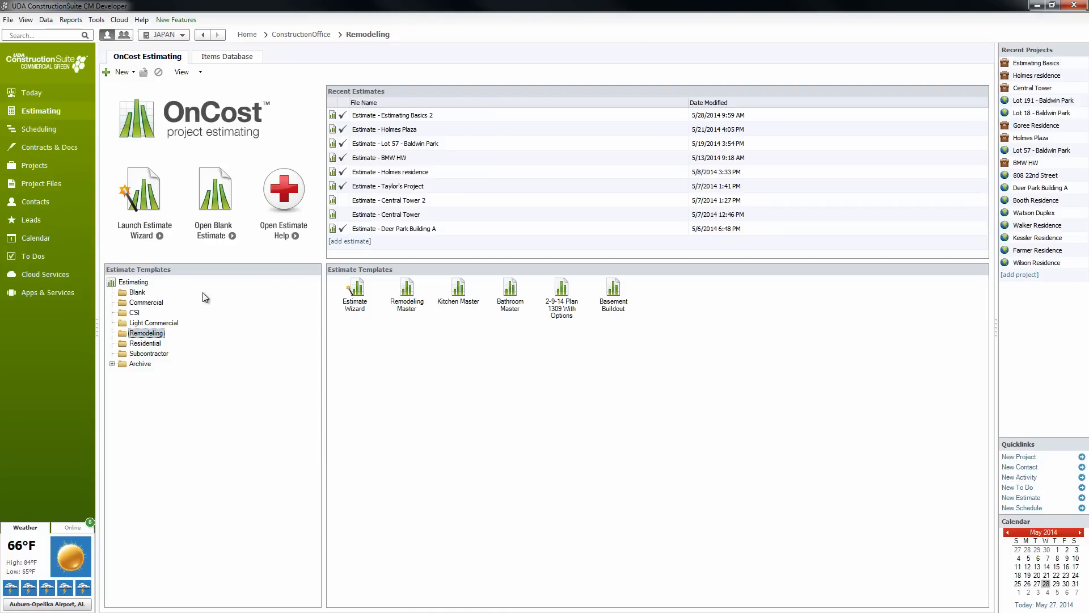
Launch the Estimate Wizard and choose to start from a predefined estimate.
{"action": "left_click", "coordinate": [152, 225]}
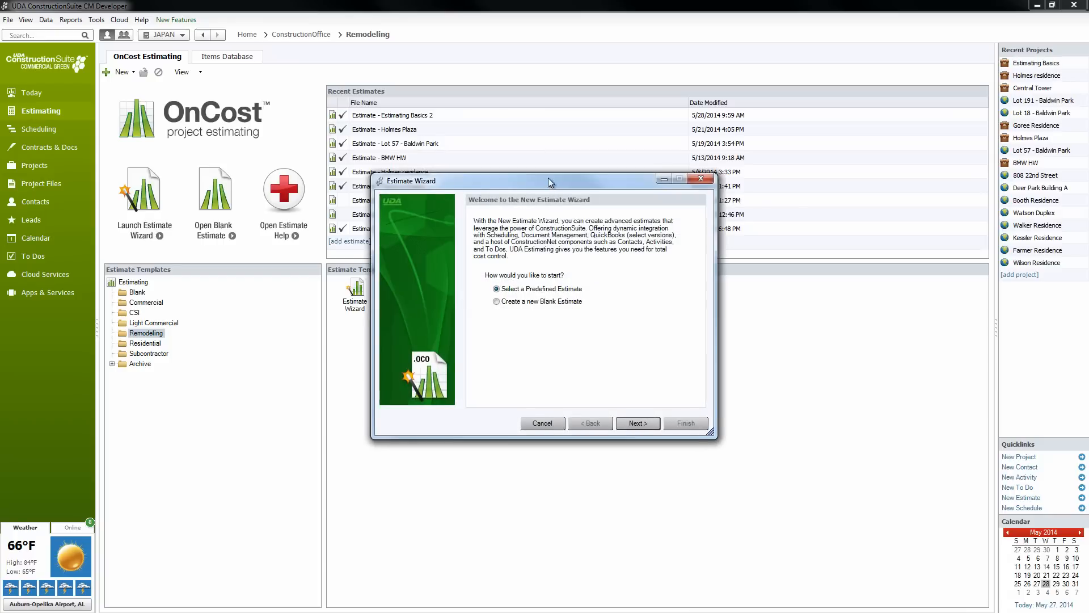
{"action": "left_click_drag", "start_coordinate": [552, 188], "coordinate": [548, 163]}
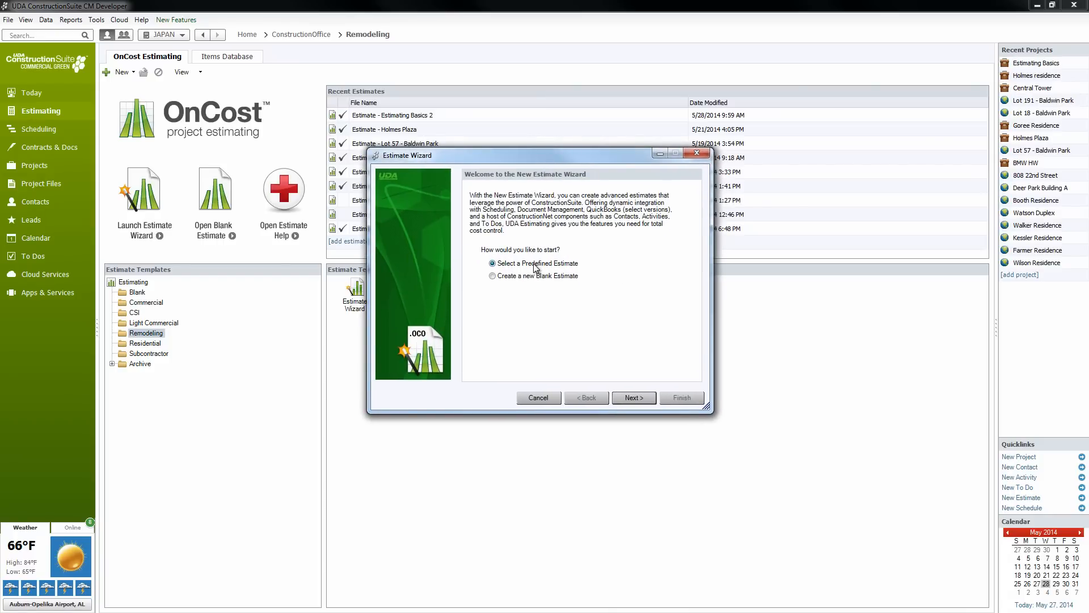
{"action": "left_click", "coordinate": [493, 276]}
{"action": "left_click", "coordinate": [493, 263]}
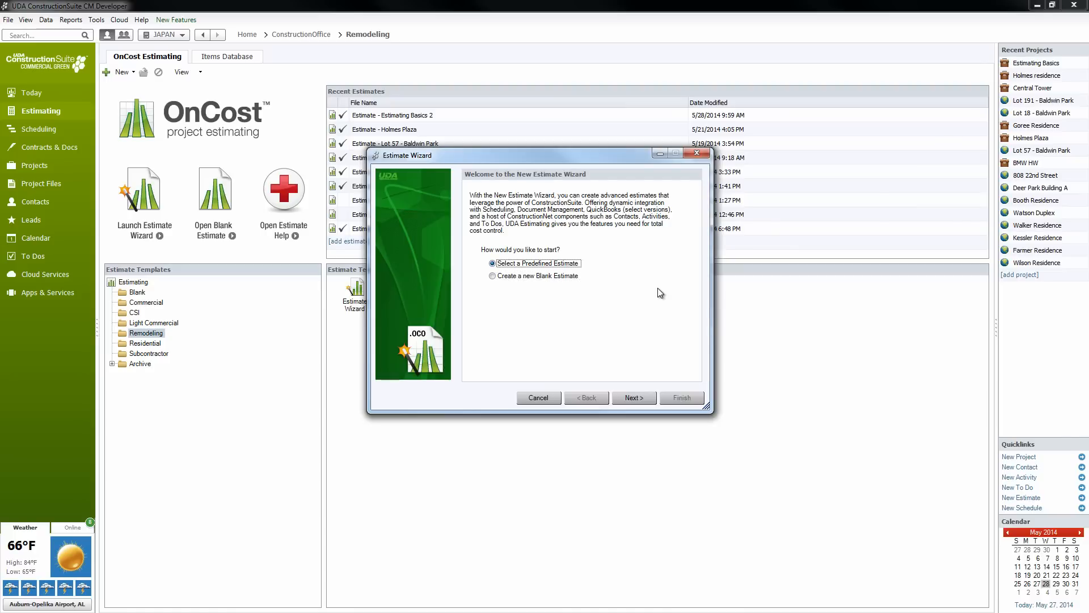
{"action": "left_click", "coordinate": [630, 397]}
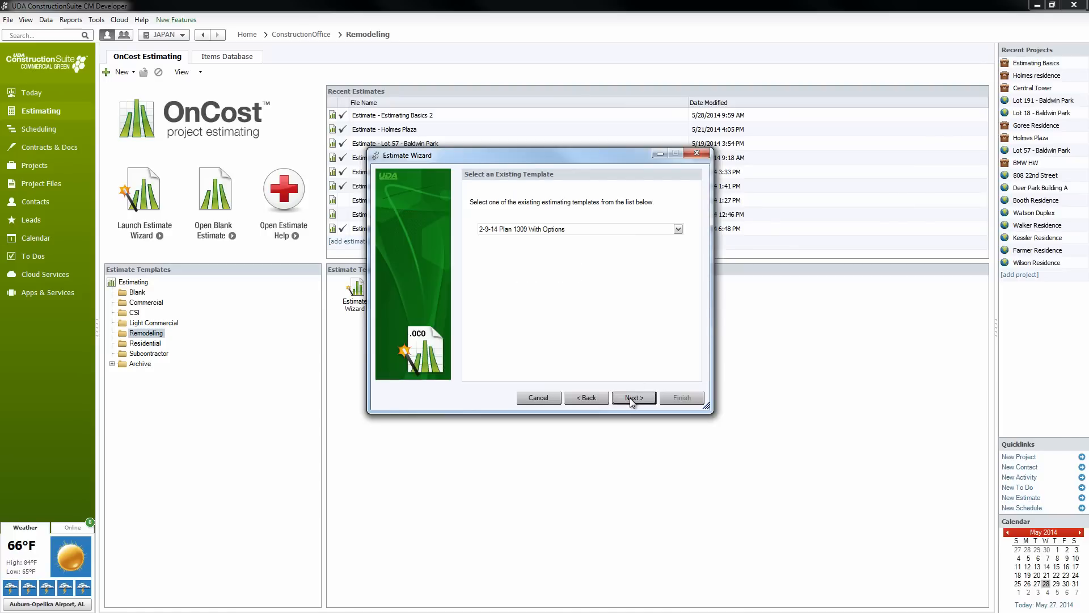
Choose the Residential Sample template as the basis for the new estimate.
{"action": "left_click", "coordinate": [679, 230]}
{"action": "left_click_drag", "start_coordinate": [683, 254], "coordinate": [681, 279]}
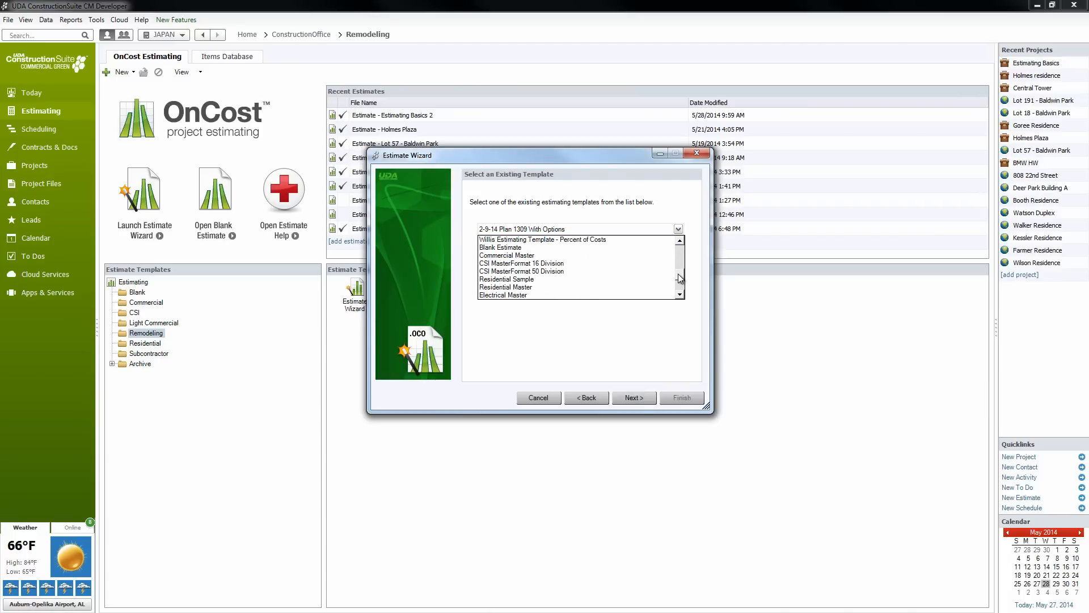
{"action": "left_click", "coordinate": [524, 280]}
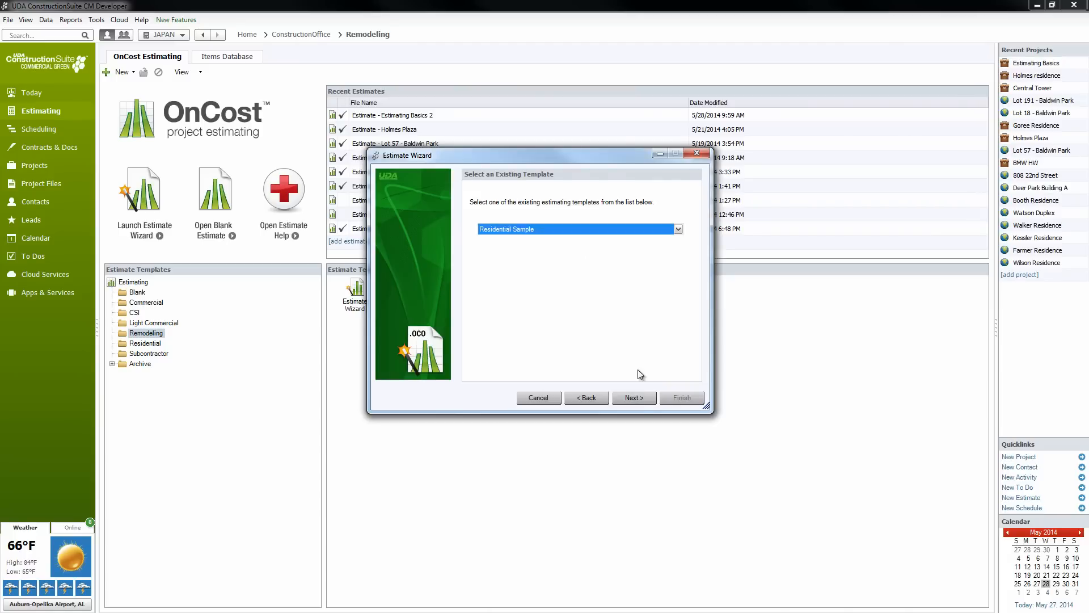
{"action": "left_click", "coordinate": [635, 398]}
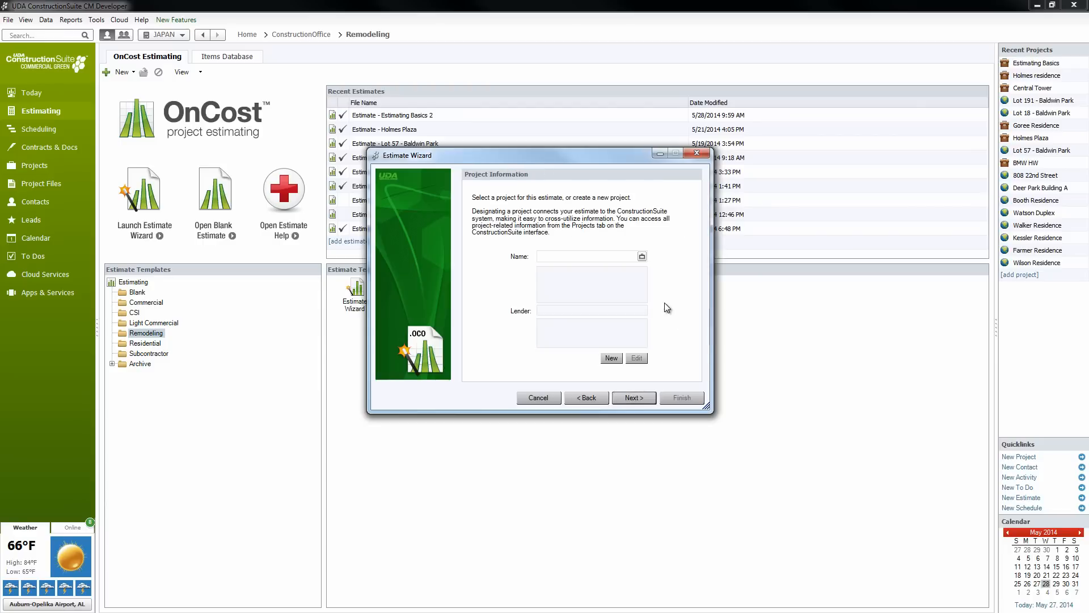
Assign the estimate to the Estimating Basics project and finish the wizard with all sales tax rates at 0.00%.
{"action": "left_click", "coordinate": [642, 256]}
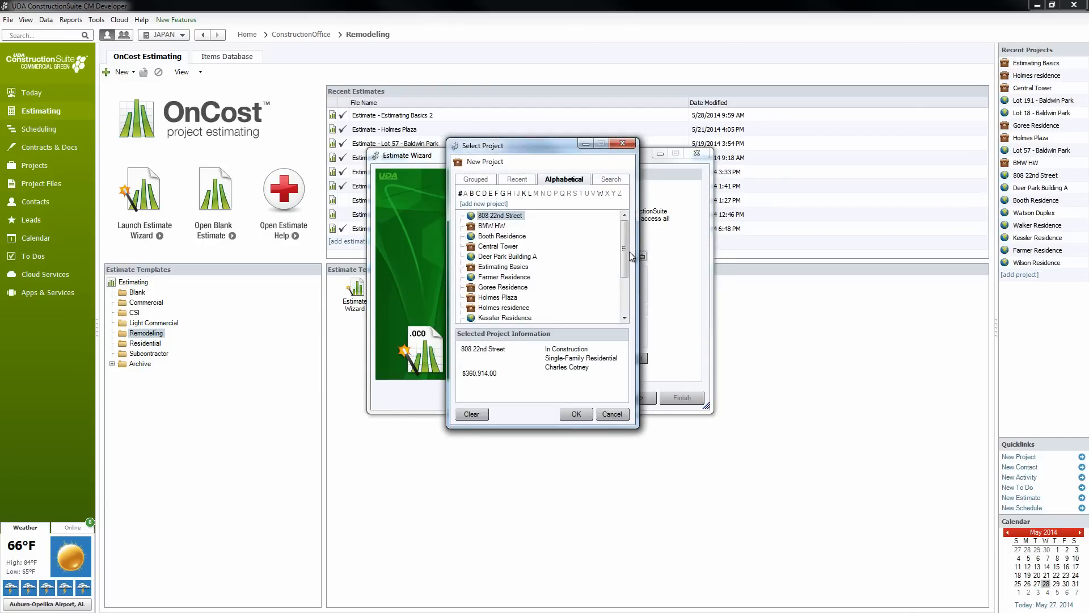
{"action": "left_click_drag", "start_coordinate": [626, 251], "coordinate": [625, 256]}
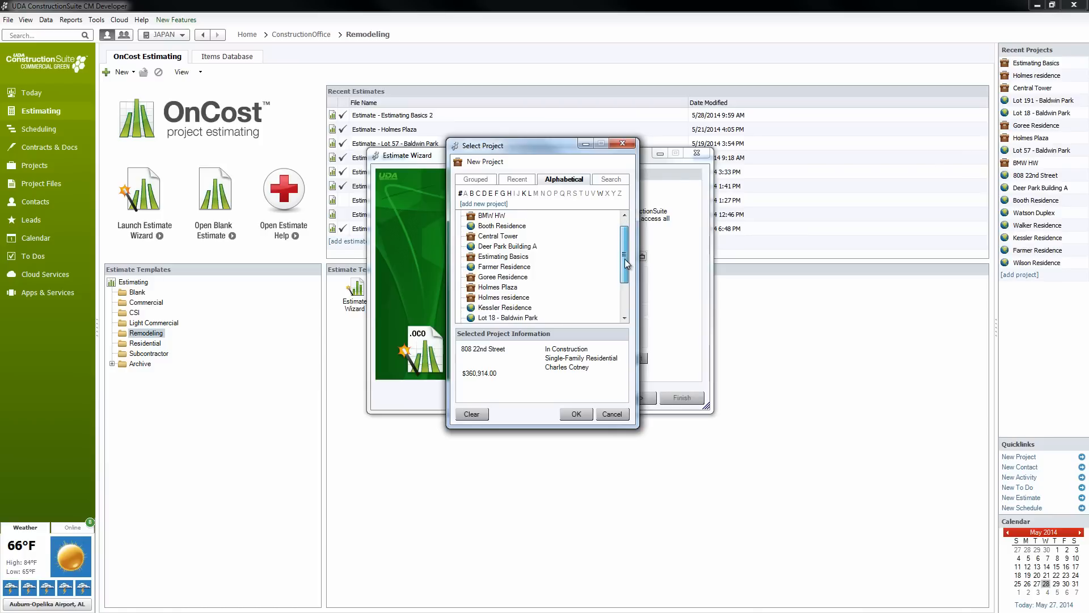
{"action": "left_click", "coordinate": [505, 258]}
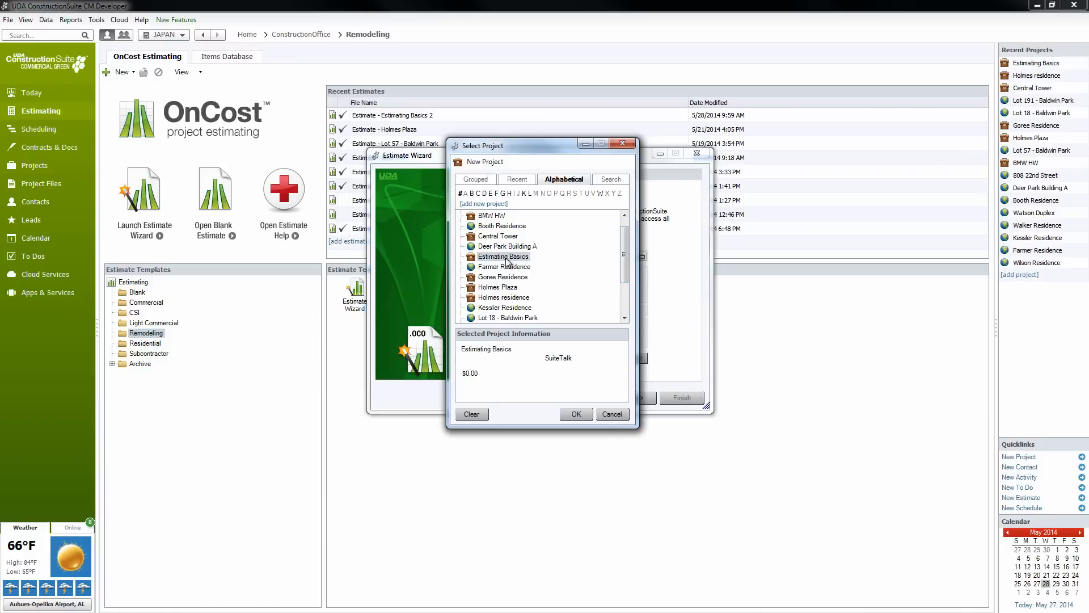
{"action": "left_click", "coordinate": [578, 415]}
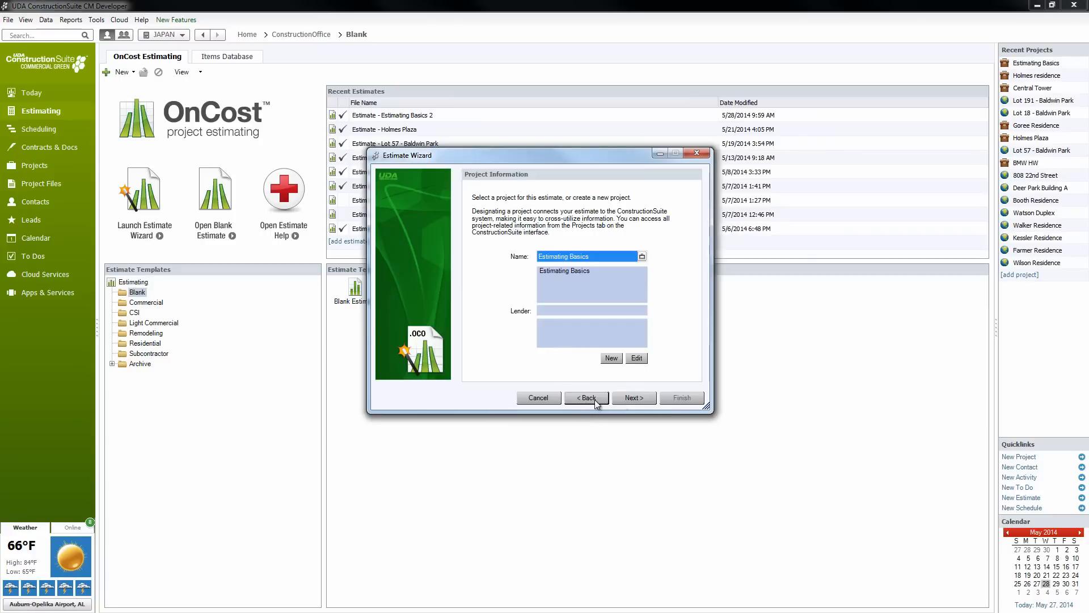
{"action": "left_click", "coordinate": [634, 398]}
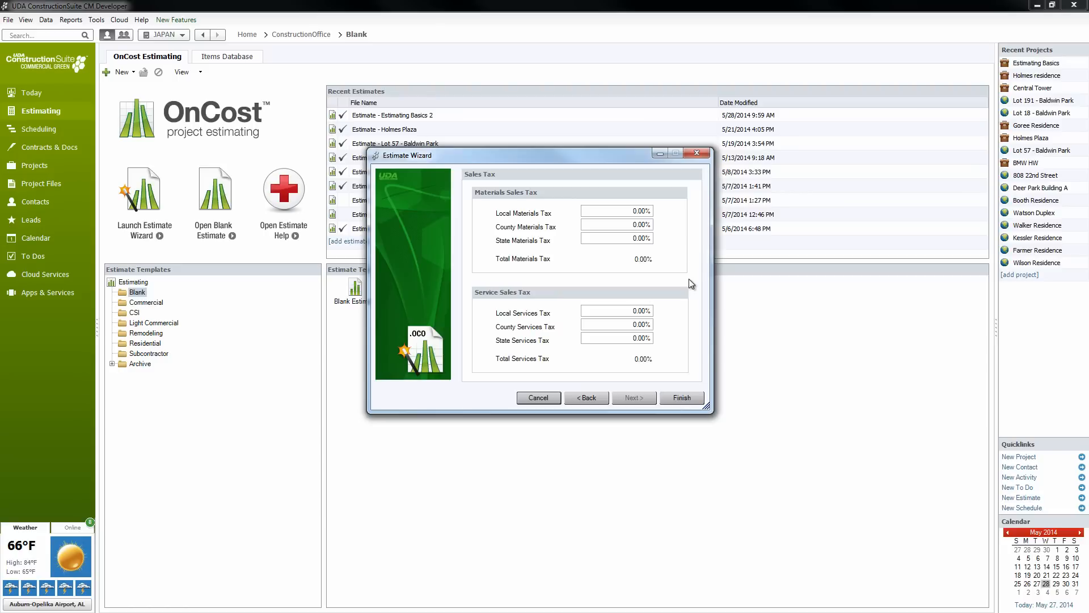
{"action": "left_click", "coordinate": [684, 399]}
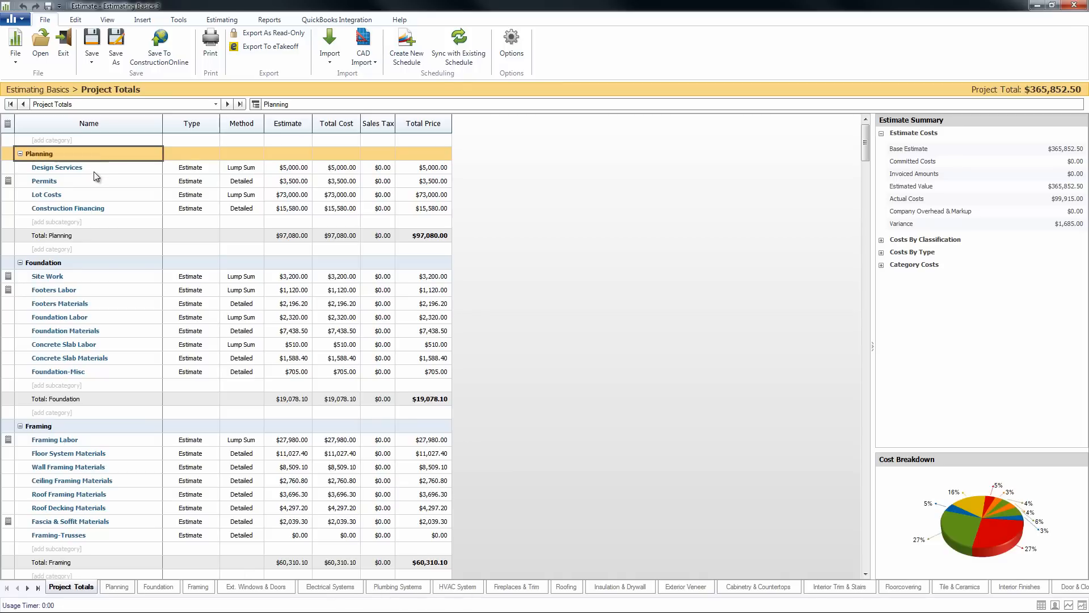
Compare the Planning category sheet with the Project Totals sheet, finishing on the Planning sheet.
{"action": "left_click", "coordinate": [216, 104]}
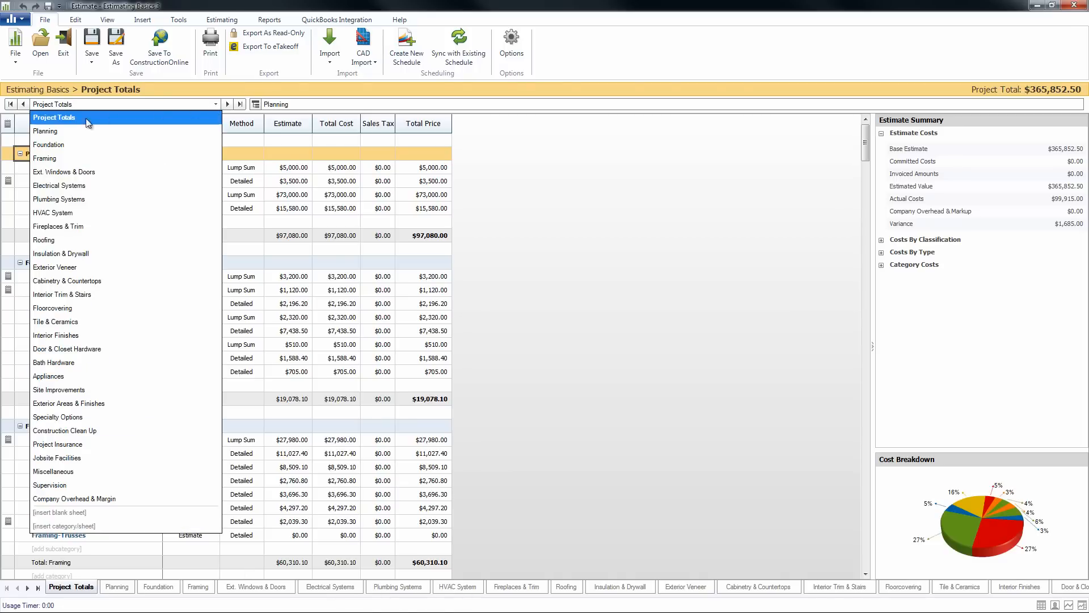
{"action": "left_click", "coordinate": [55, 135]}
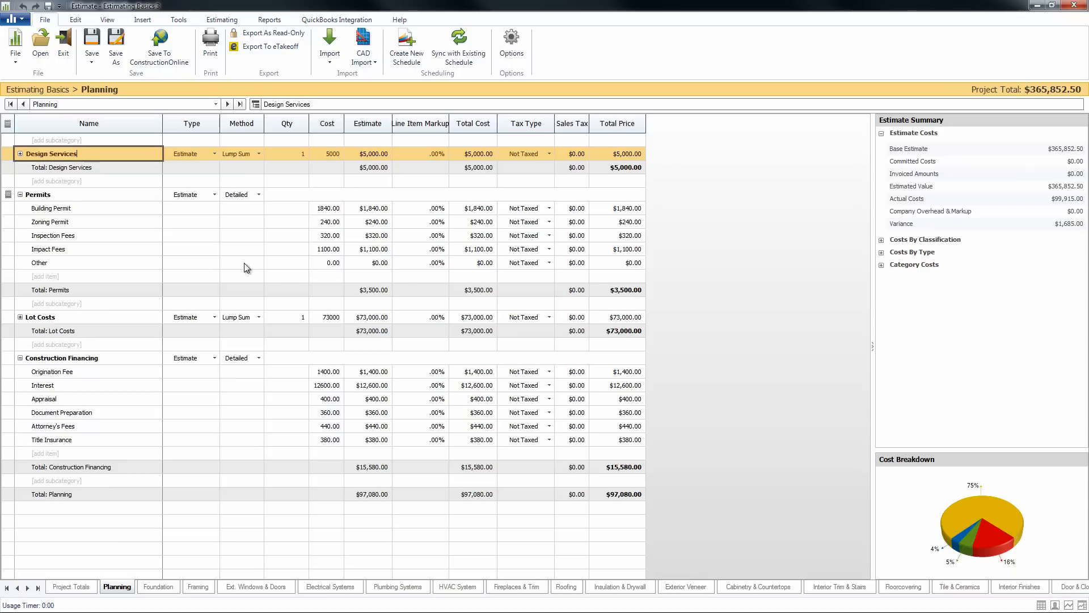
{"action": "left_click", "coordinate": [71, 588]}
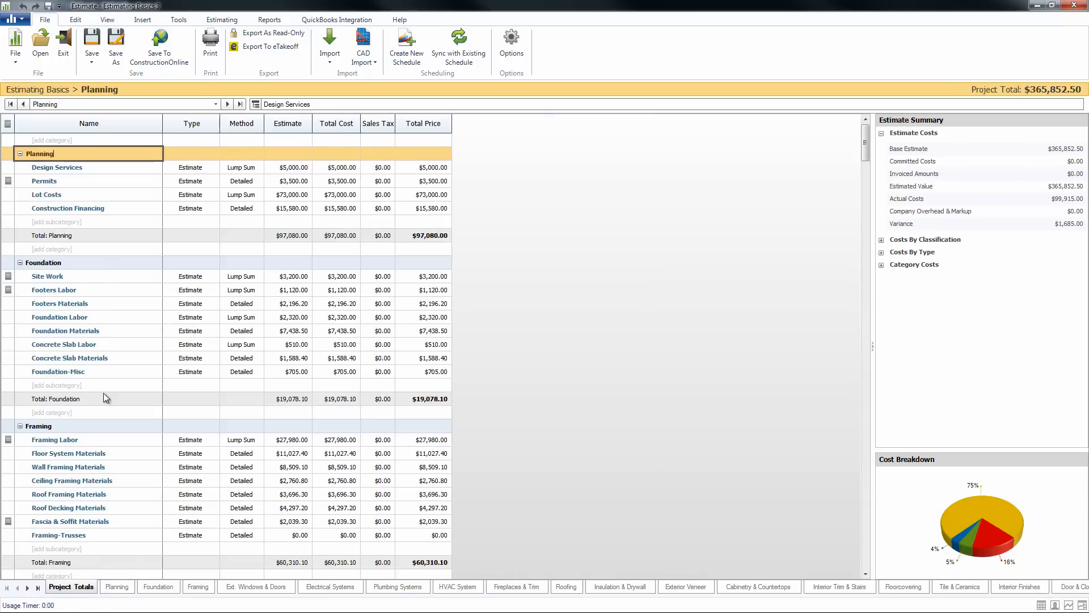
{"action": "left_click", "coordinate": [119, 588]}
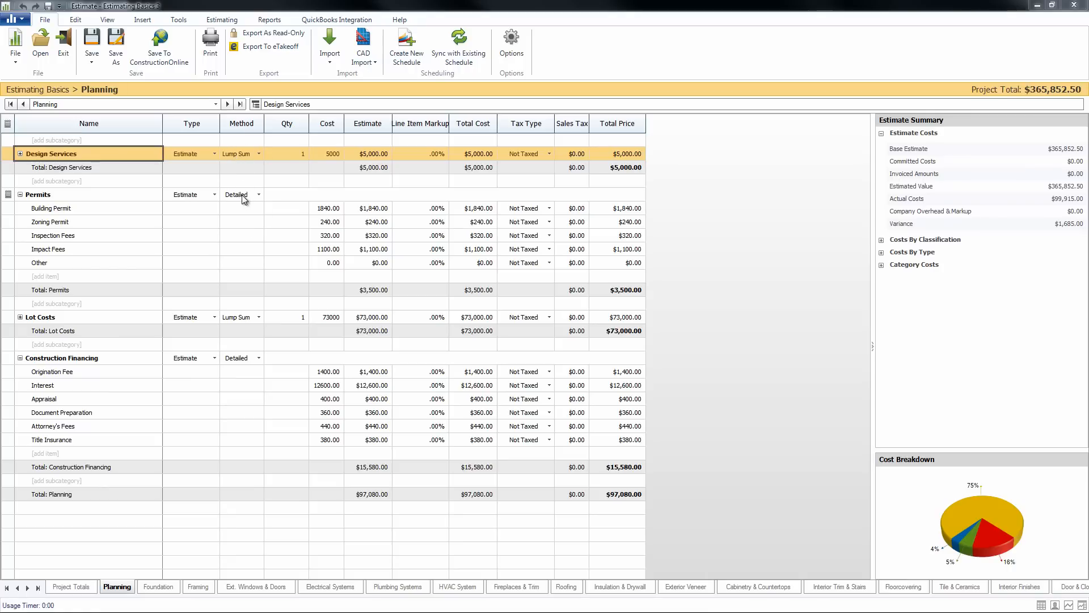
Try the Lump Sum method on the Permits subcategory and switch it back to Detailed.
{"action": "left_click", "coordinate": [259, 153]}
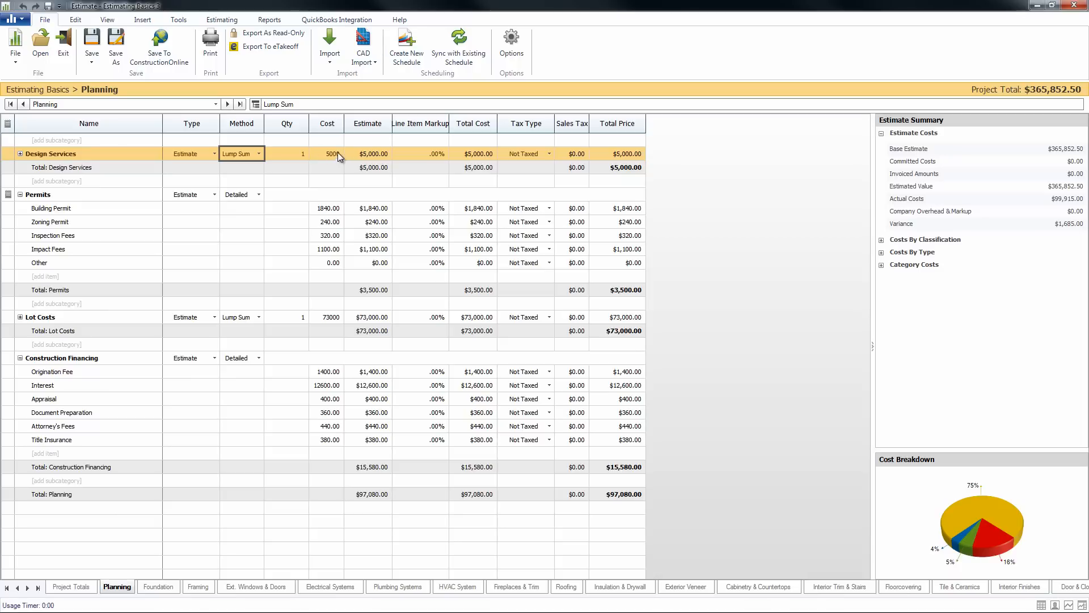
{"action": "left_click", "coordinate": [260, 194]}
{"action": "left_click", "coordinate": [244, 209]}
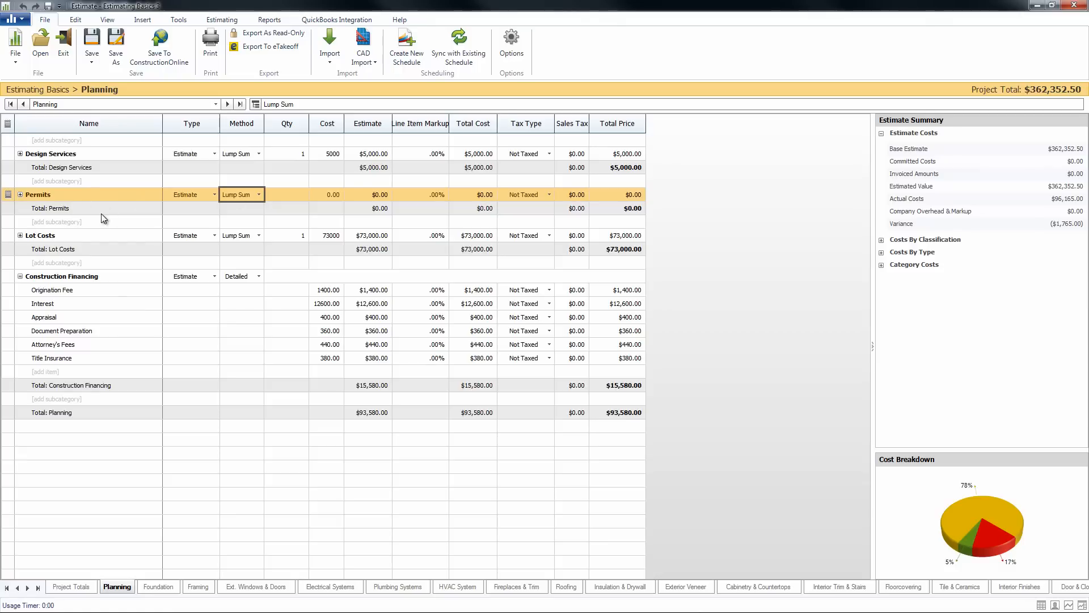
{"action": "left_click", "coordinate": [259, 195]}
{"action": "left_click", "coordinate": [243, 217]}
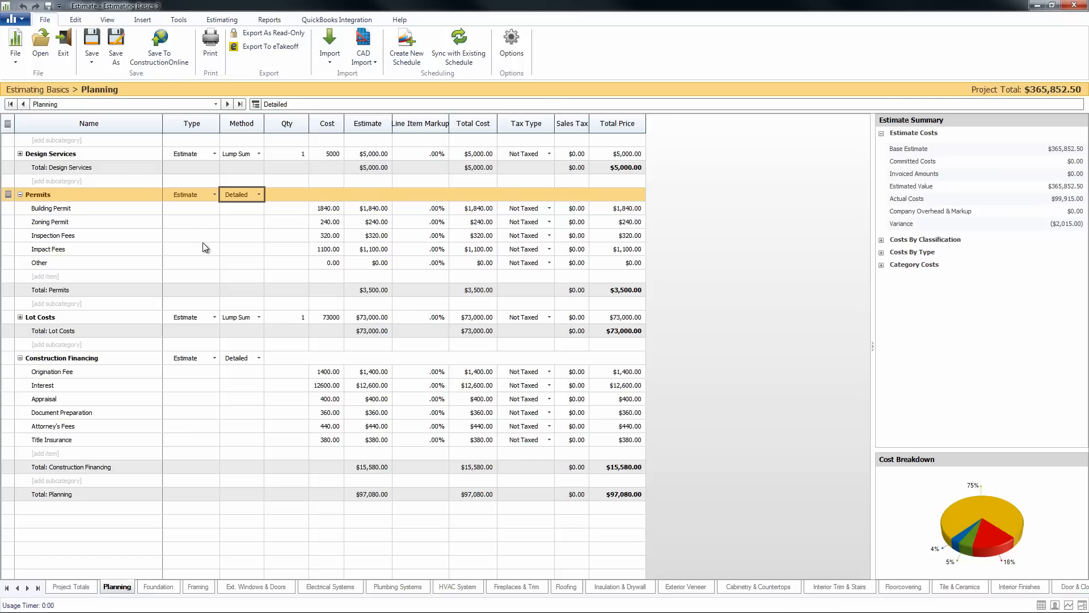
Delete the Other item from Permits and manually insert a new item named Other below Impact Fees.
{"action": "right_click", "coordinate": [72, 263]}
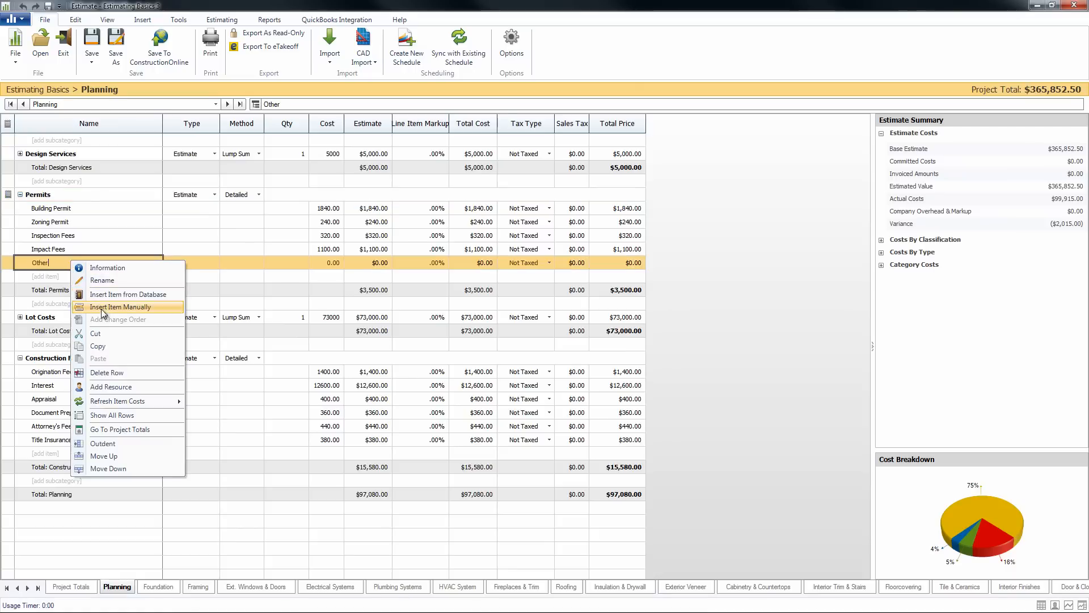
{"action": "left_click", "coordinate": [106, 376]}
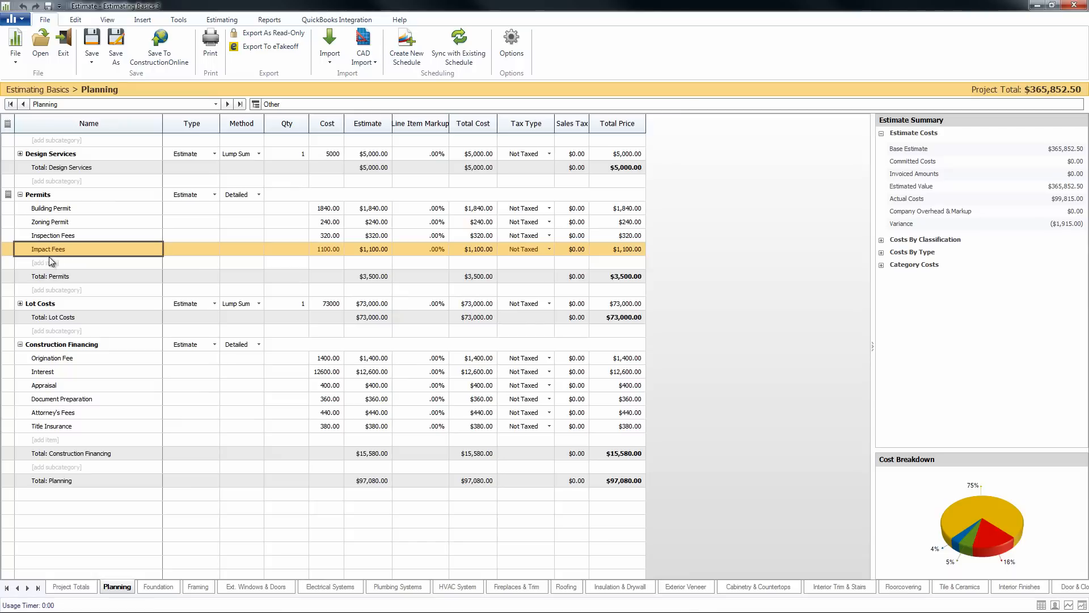
{"action": "right_click", "coordinate": [51, 264]}
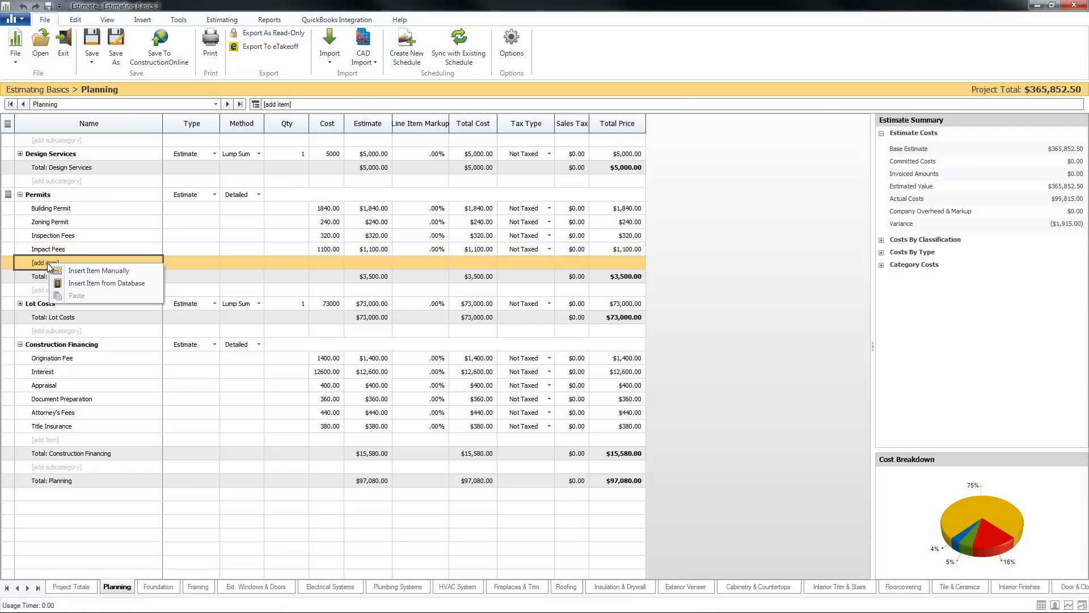
{"action": "left_click", "coordinate": [87, 274]}
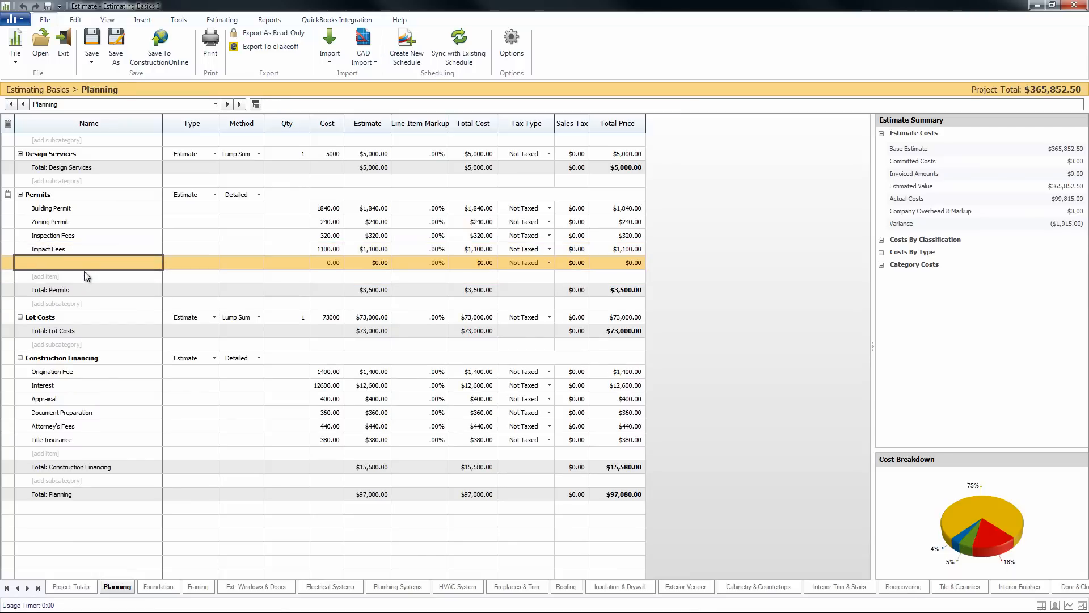
{"action": "left_click", "coordinate": [142, 247]}
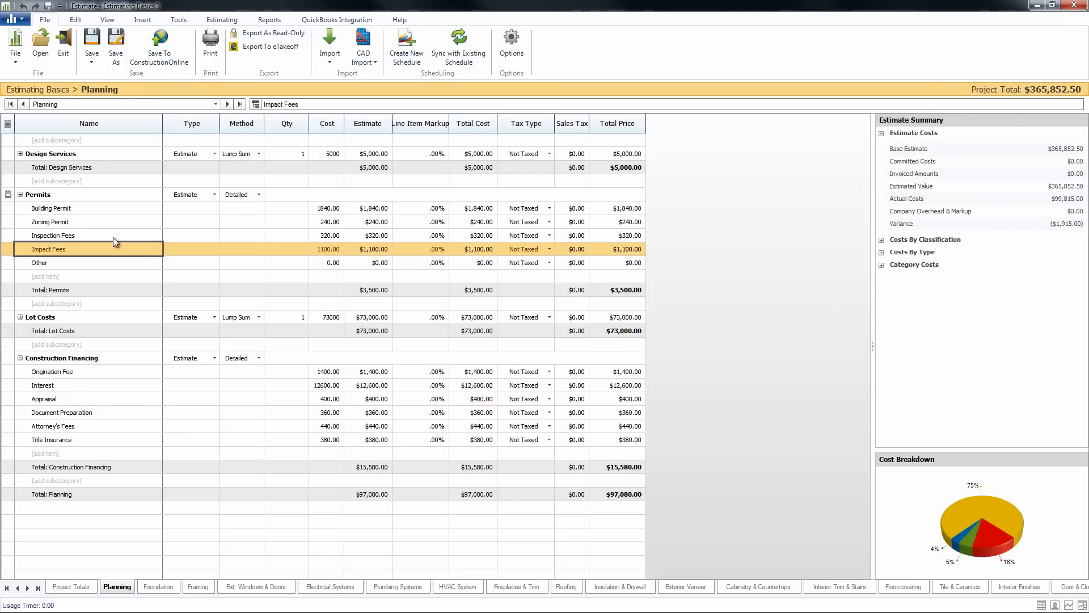
Add a subcategory named New Subcategory between Design Services and Permits on the Planning sheet.
{"action": "double_click", "coordinate": [75, 157]}
{"action": "right_click", "coordinate": [75, 159]}
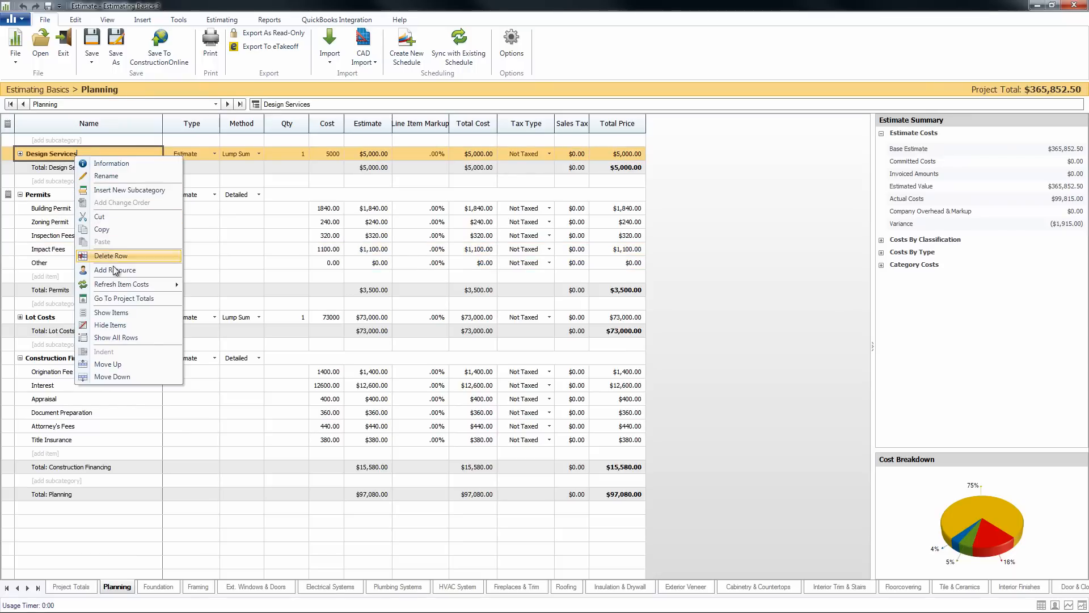
{"action": "key", "text": "Escape"}
{"action": "left_click", "coordinate": [54, 181]}
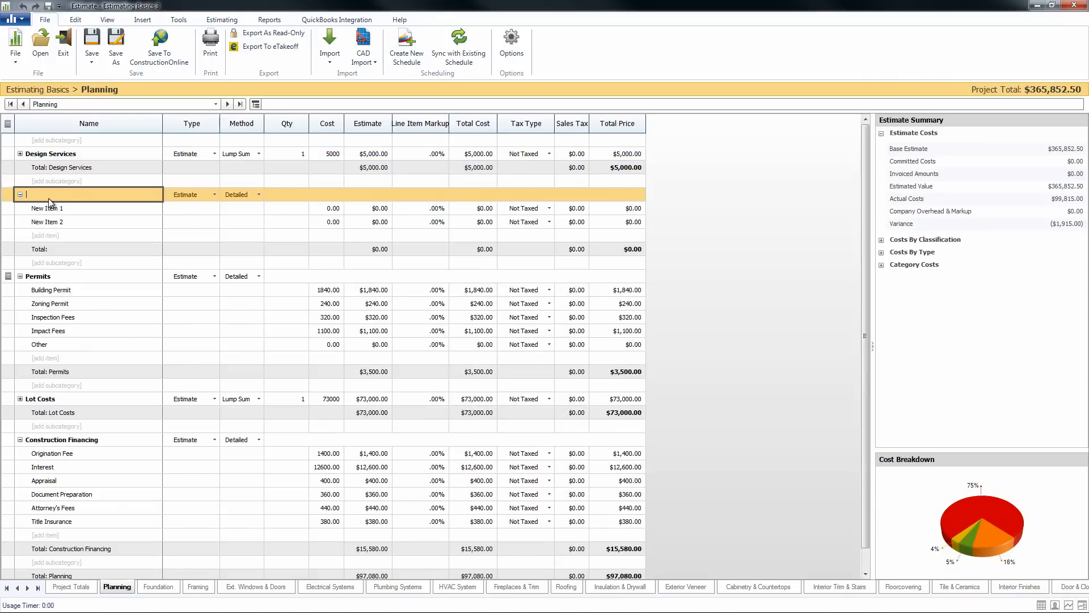
{"action": "type", "text": "New Subcategory"}
{"action": "left_click", "coordinate": [114, 151]}
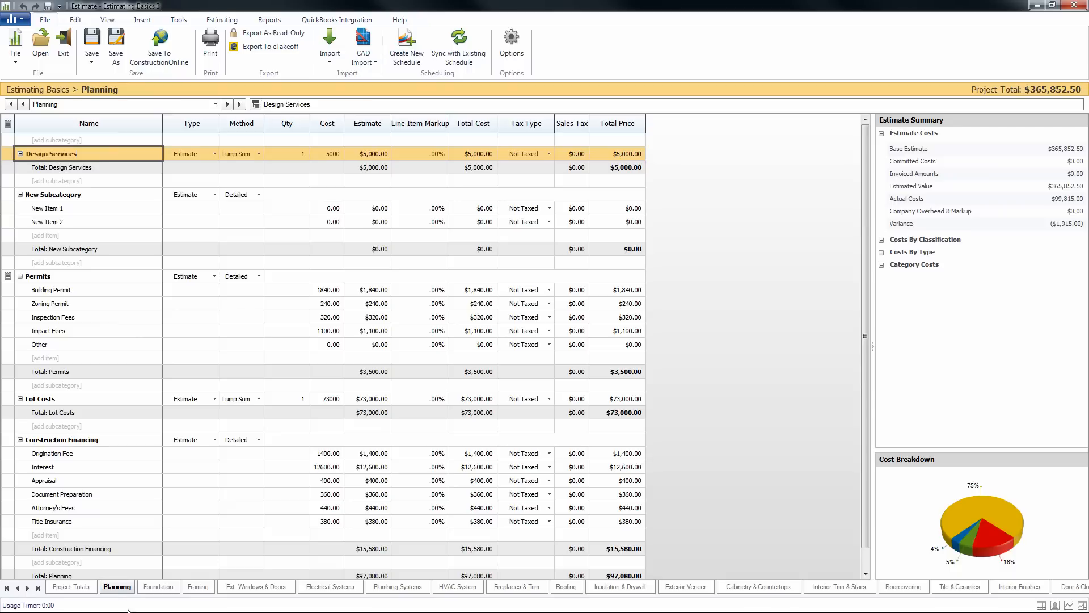
Delete the Ext. Windows & Doors category and its corresponding items from the Project Totals sheet.
{"action": "left_click", "coordinate": [73, 588]}
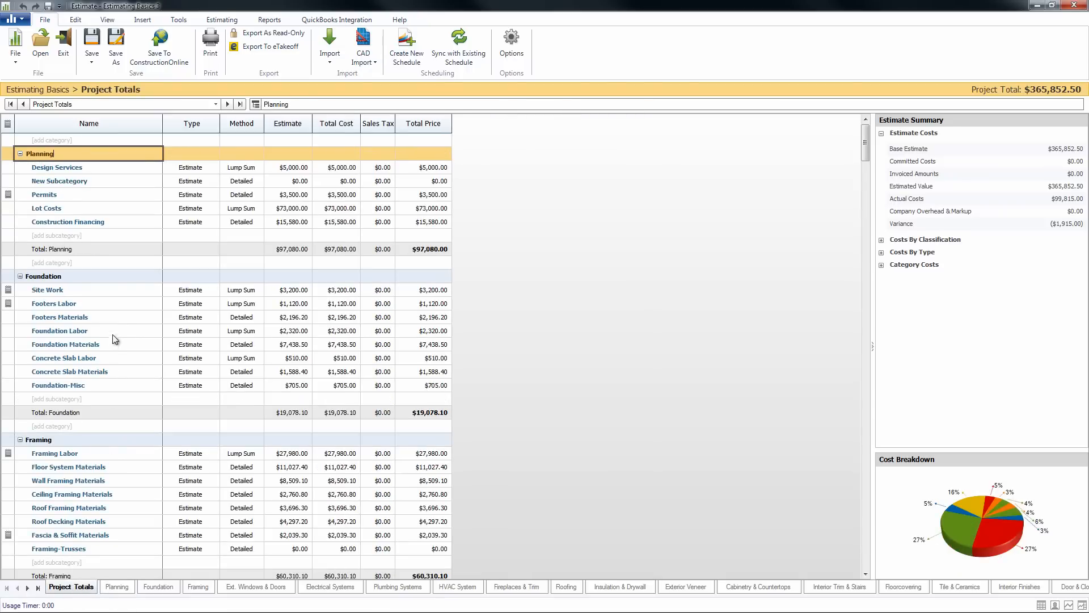
{"action": "scroll", "coordinate": [117, 341], "scroll_direction": "down", "scroll_amount": 8}
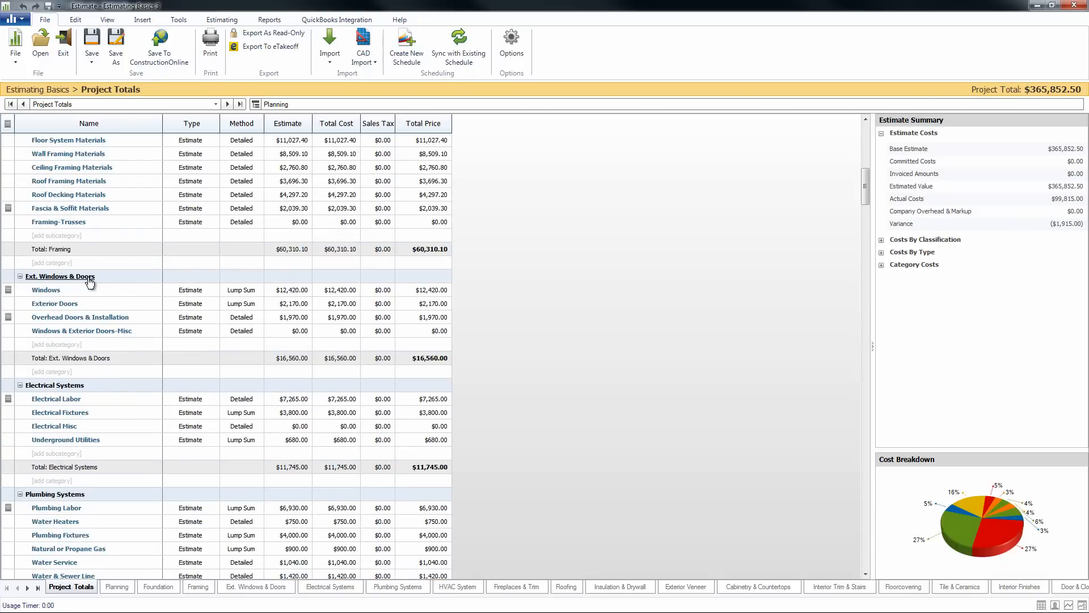
{"action": "left_click", "coordinate": [104, 277]}
{"action": "right_click", "coordinate": [103, 278]}
{"action": "left_click", "coordinate": [154, 392]}
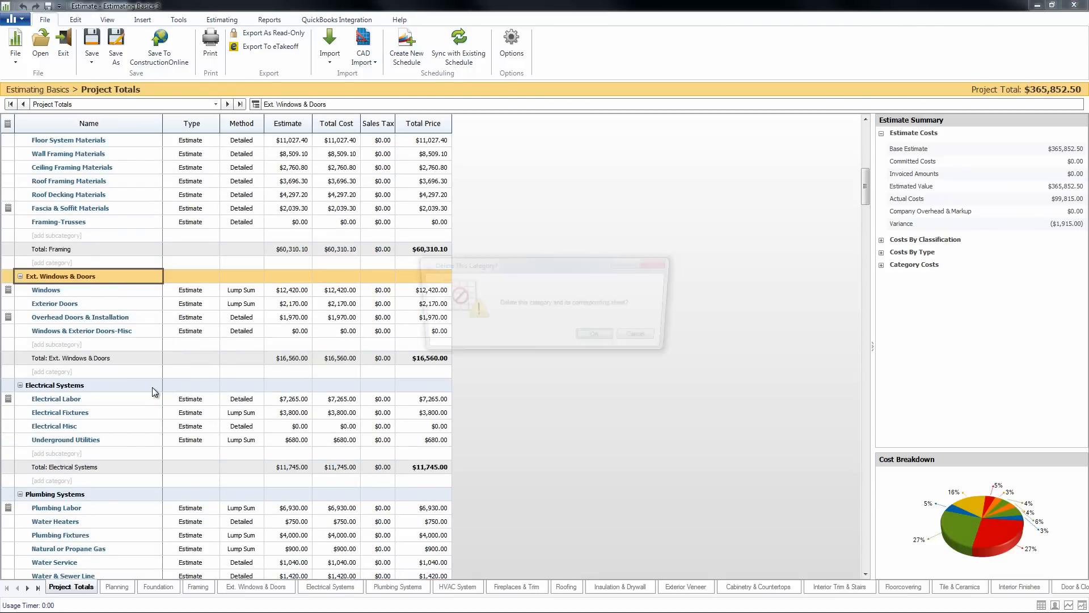
{"action": "left_click", "coordinate": [600, 337]}
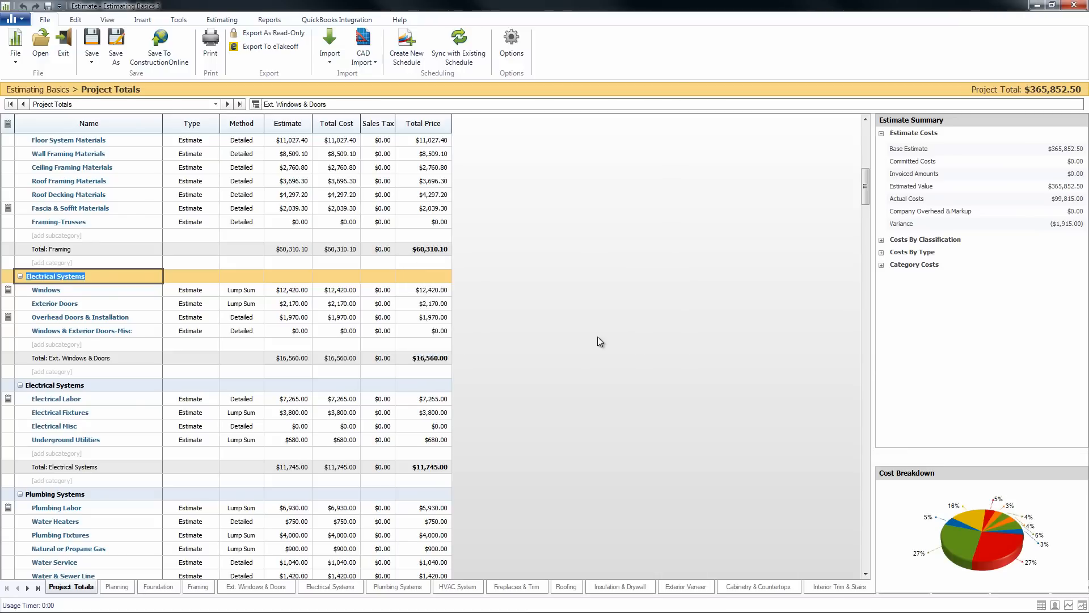
Add a category named New Category between Framing and Electrical Systems on the Project Totals sheet.
{"action": "scroll", "coordinate": [97, 344], "scroll_direction": "up", "scroll_amount": 1}
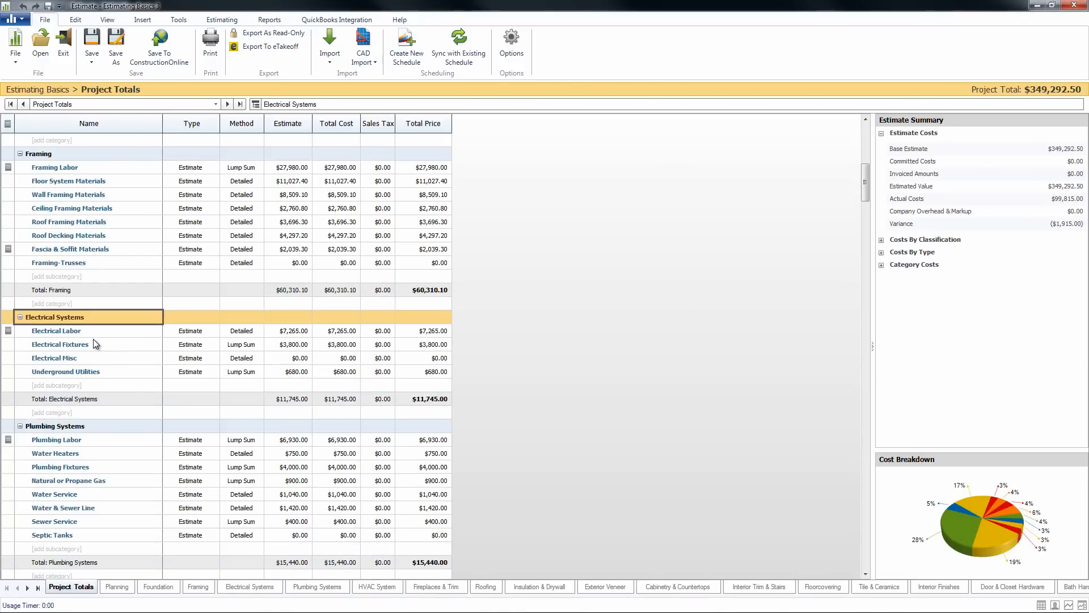
{"action": "left_click", "coordinate": [57, 304]}
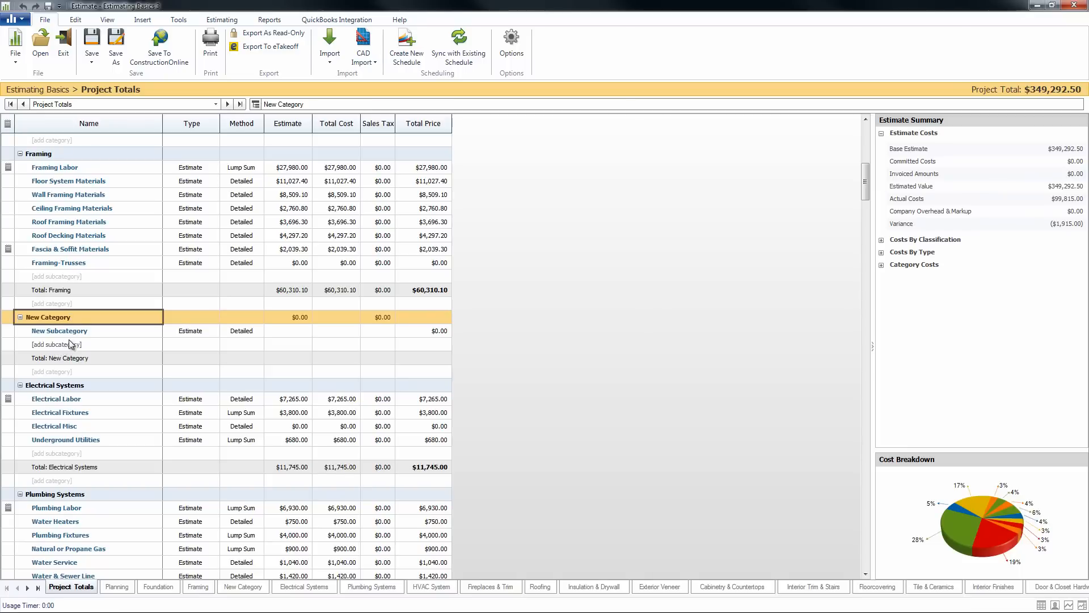
{"action": "left_click", "coordinate": [104, 332]}
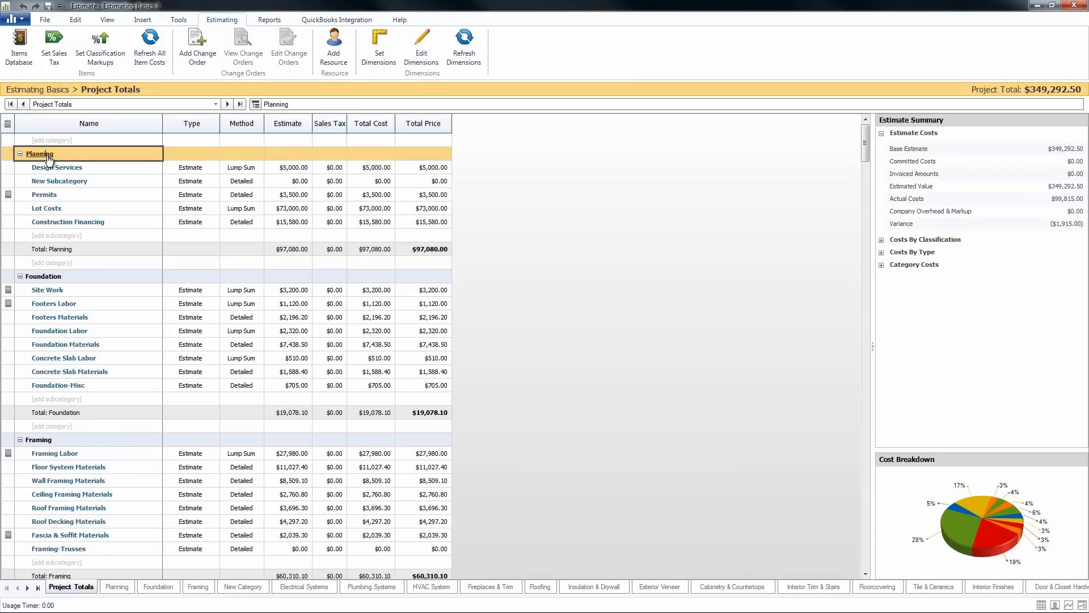
Open the Foundation category sheet and set the estimate's local tax rates to 5% for material and 6% for service.
{"action": "left_click", "coordinate": [43, 280]}
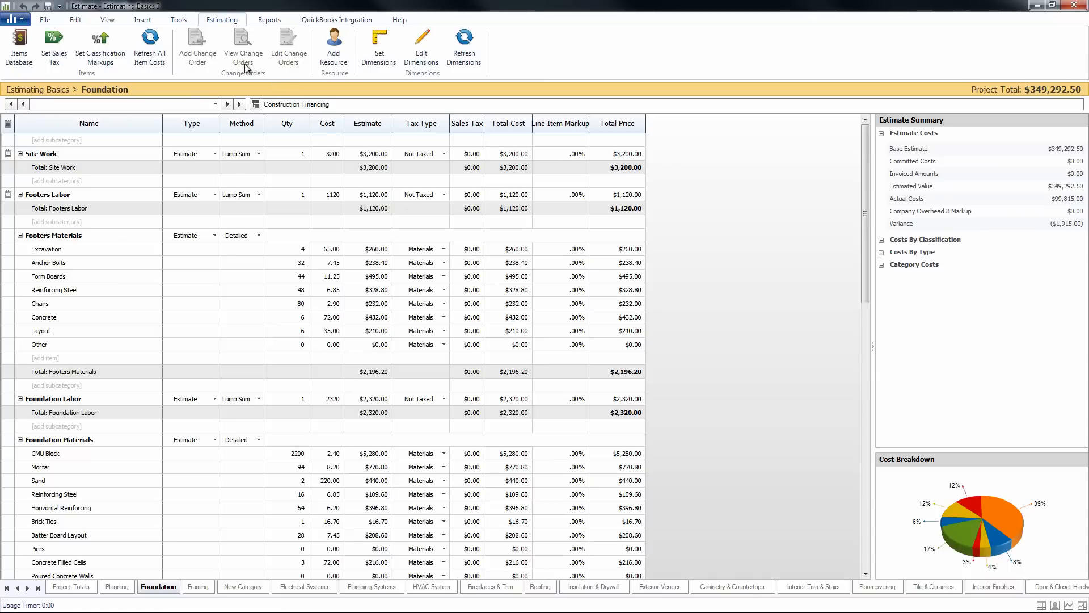
{"action": "left_click", "coordinate": [179, 20]}
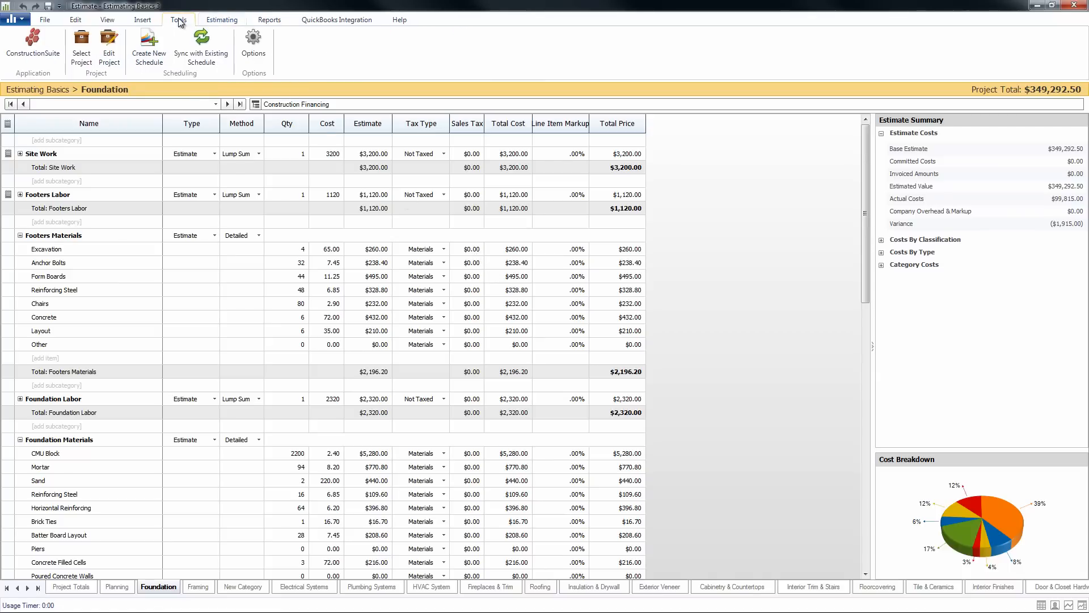
{"action": "left_click", "coordinate": [253, 45]}
{"action": "left_click_drag", "start_coordinate": [572, 182], "coordinate": [493, 170]}
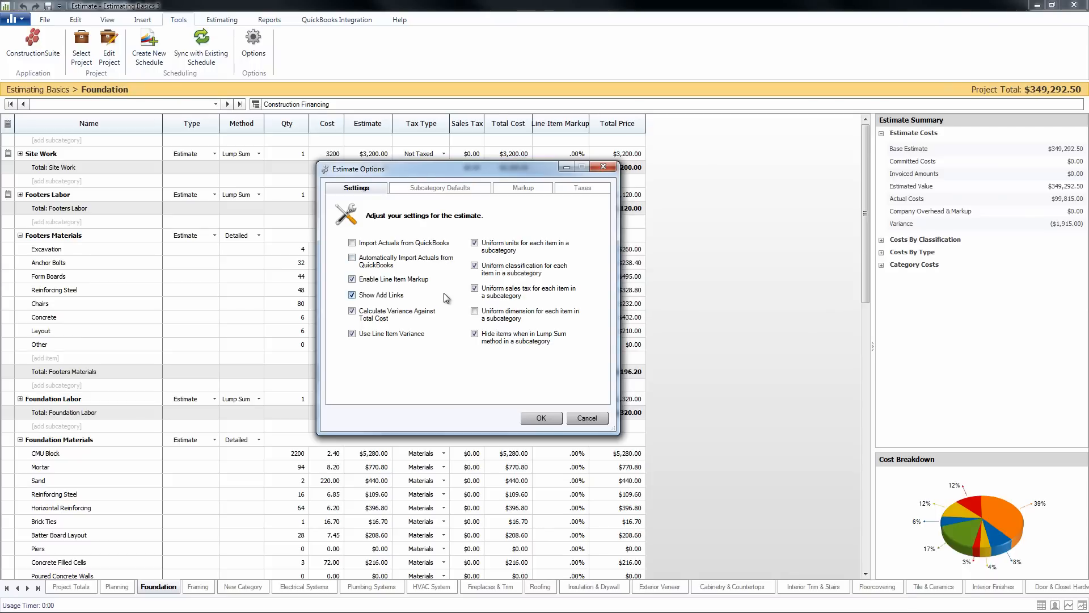
{"action": "left_click", "coordinate": [573, 187]}
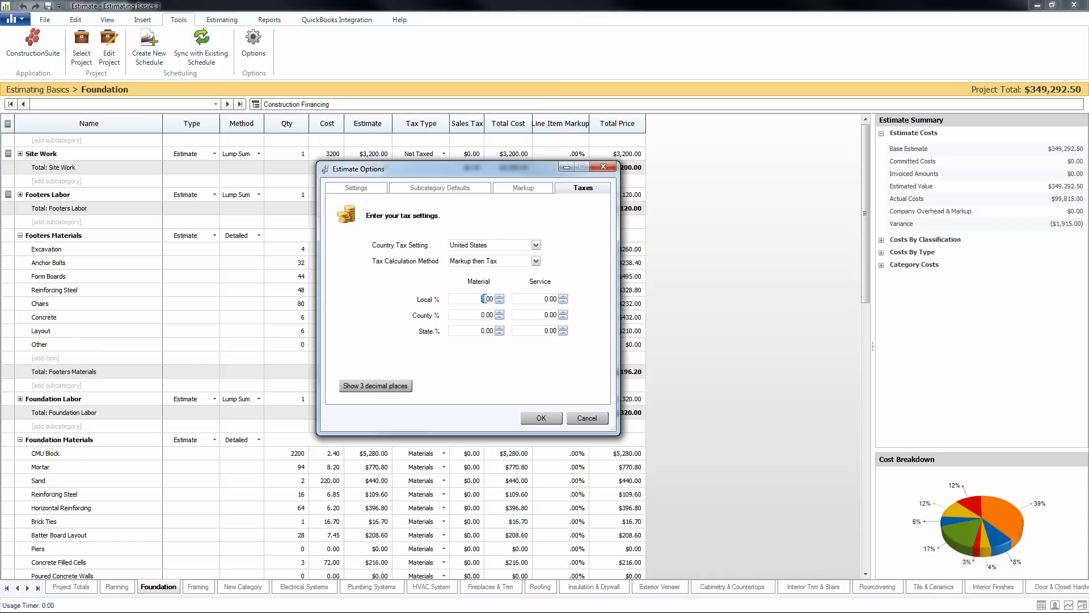
{"action": "double_click", "coordinate": [548, 298]}
{"action": "type", "text": "6"}
{"action": "left_click", "coordinate": [541, 418]}
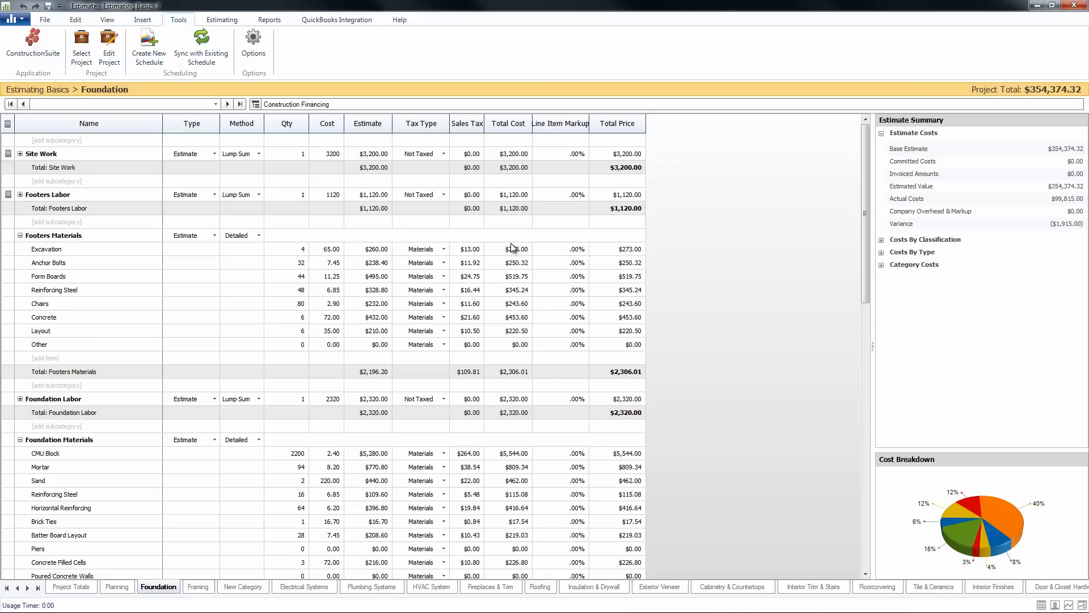
Set a percentage line item markup of 8% for the Footers Materials items, starting from Excavation.
{"action": "left_click", "coordinate": [579, 250]}
{"action": "left_click", "coordinate": [601, 339]}
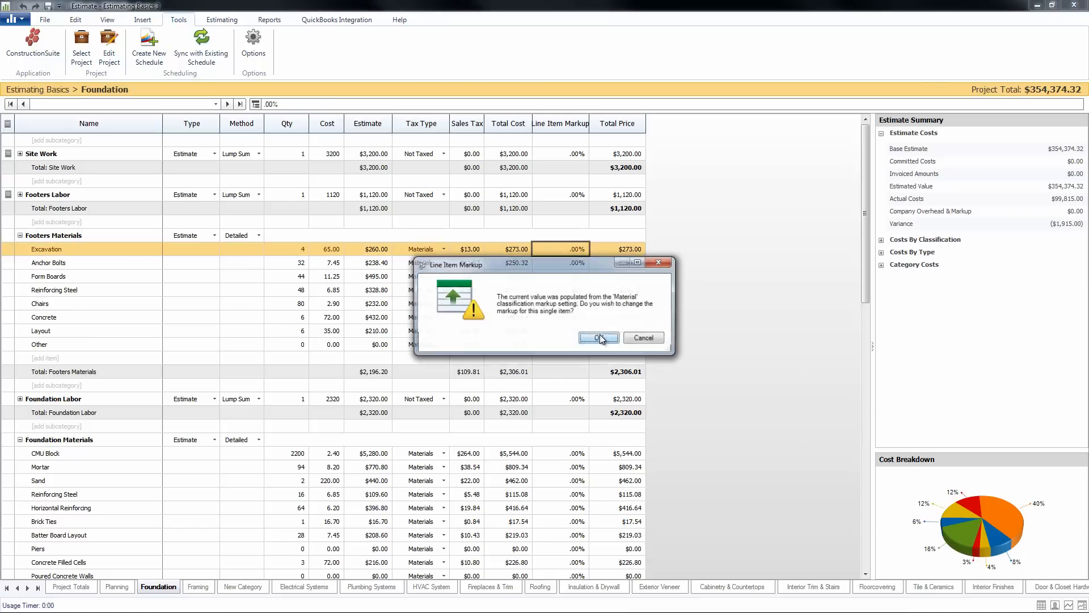
{"action": "left_click", "coordinate": [600, 339]}
{"action": "left_click", "coordinate": [499, 321]}
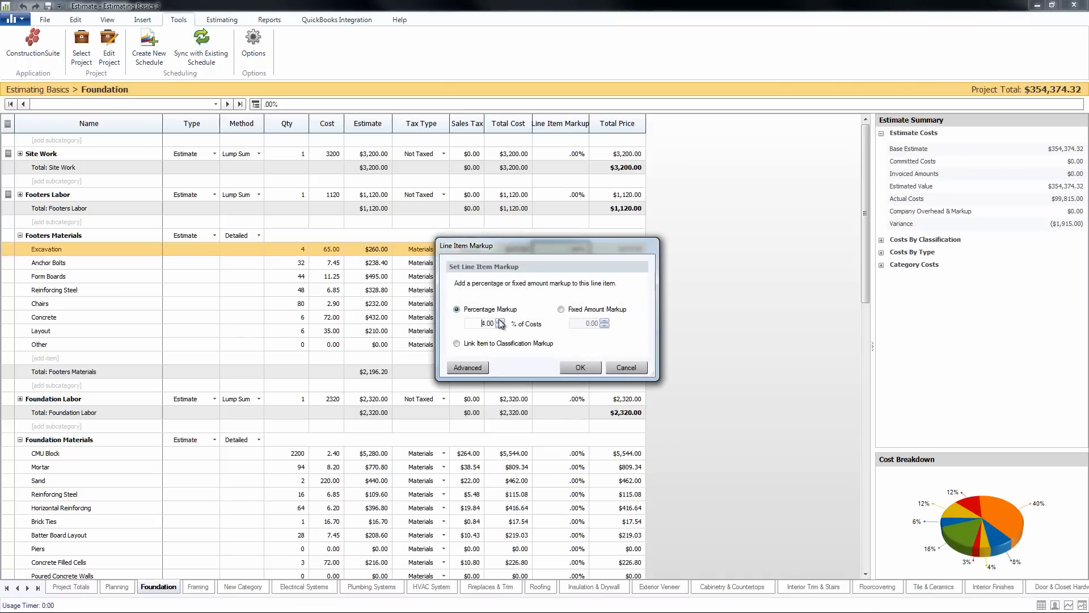
{"action": "left_click", "coordinate": [500, 321]}
{"action": "left_click", "coordinate": [580, 367]}
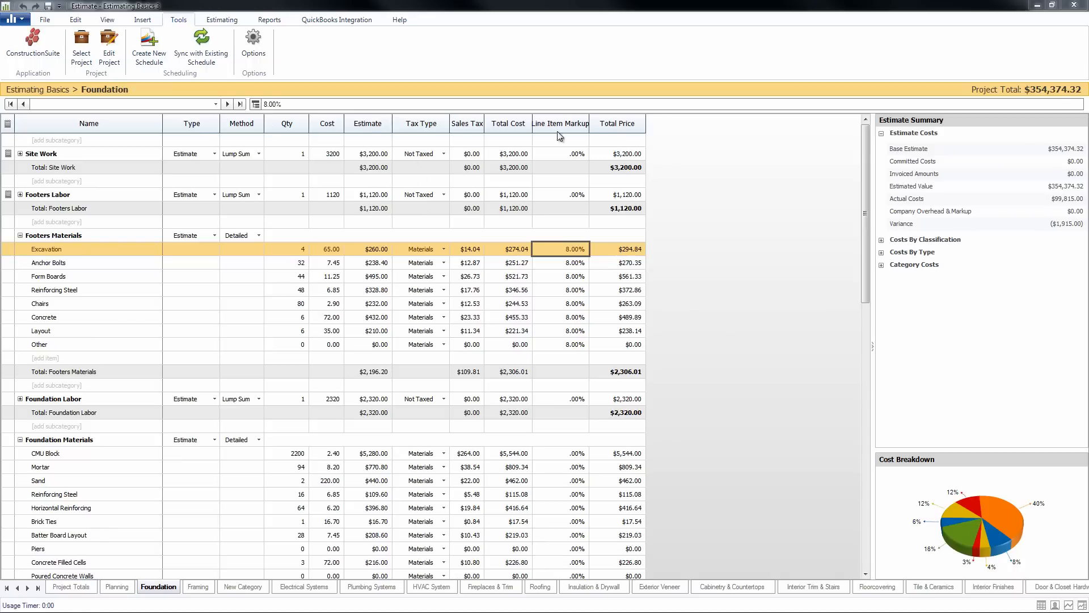
Show the Classification and Unit columns on the Foundation sheet.
{"action": "right_click", "coordinate": [378, 125]}
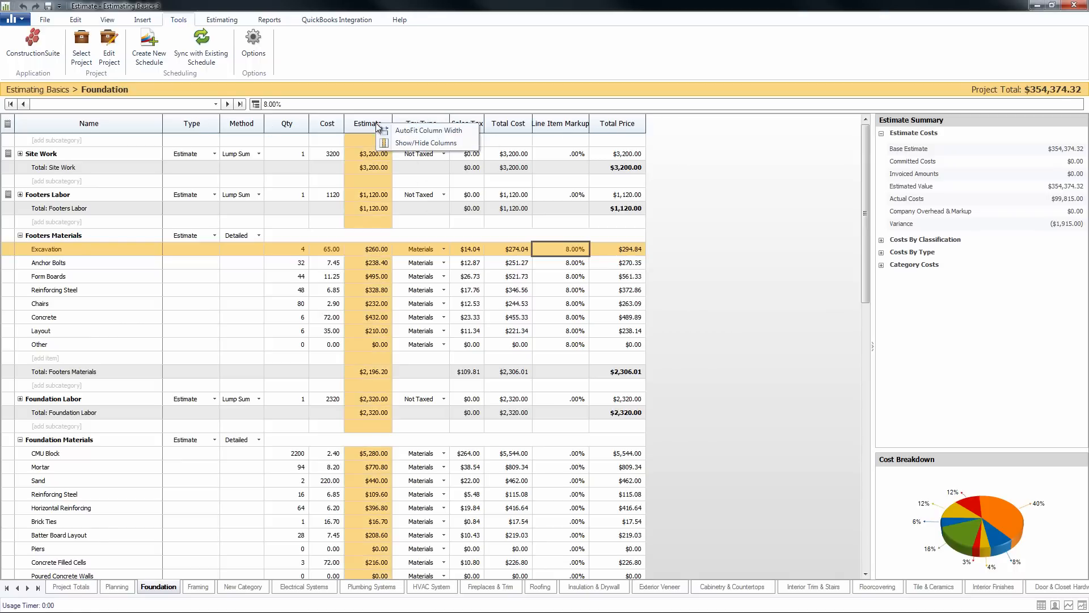
{"action": "left_click", "coordinate": [420, 143]}
{"action": "left_click_drag", "start_coordinate": [518, 153], "coordinate": [497, 149]}
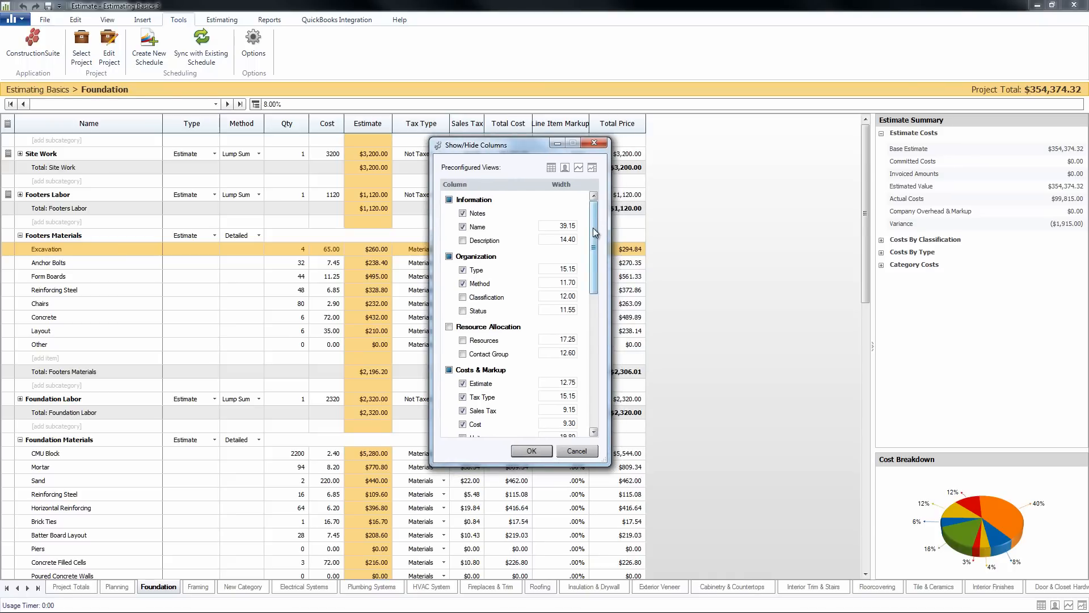
{"action": "mouse_move", "coordinate": [594, 227]}
{"action": "left_mouse_down"}
{"action": "mouse_move", "coordinate": [591, 305]}
{"action": "mouse_move", "coordinate": [608, 223]}
{"action": "left_mouse_up"}
{"action": "left_click_drag", "start_coordinate": [591, 276], "coordinate": [591, 300]}
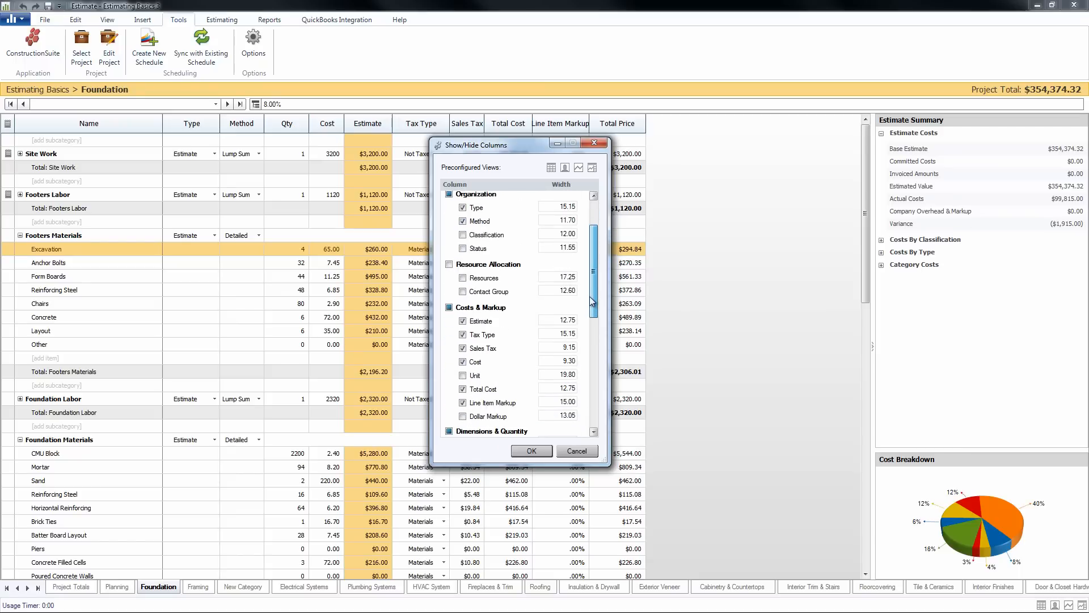
{"action": "left_click_drag", "start_coordinate": [593, 253], "coordinate": [590, 289]}
{"action": "left_click", "coordinate": [463, 290]}
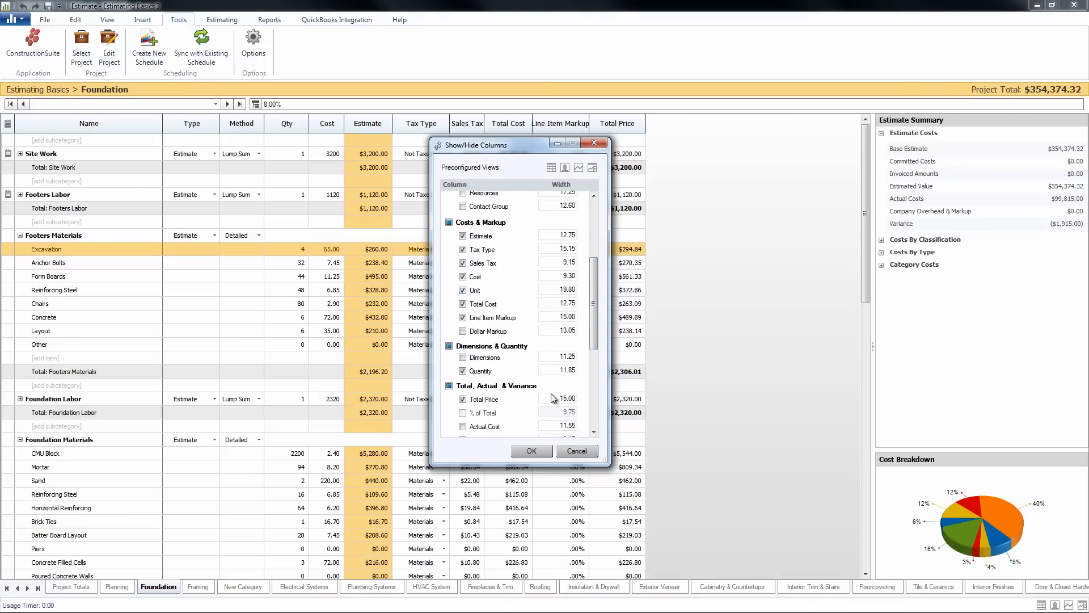
{"action": "left_click", "coordinate": [541, 452]}
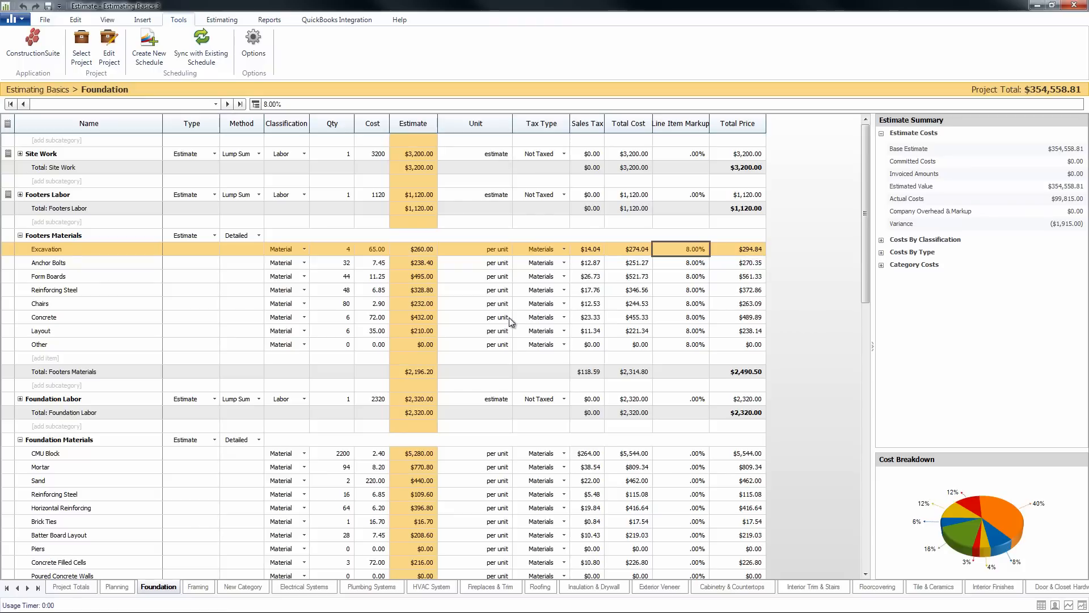
Apply the four preconfigured column views to the Foundation sheet in turn, finishing on the most complete one with custom columns.
{"action": "scroll", "coordinate": [506, 358], "scroll_direction": "down", "scroll_amount": 1}
{"action": "scroll", "coordinate": [505, 357], "scroll_direction": "down", "scroll_amount": 1}
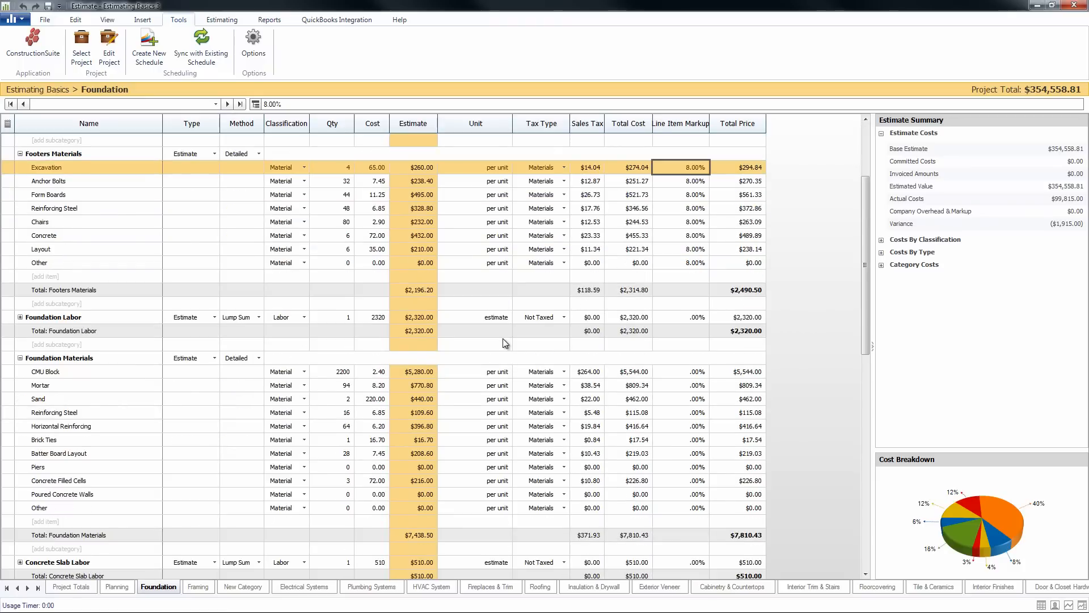
{"action": "scroll", "coordinate": [504, 343], "scroll_direction": "up", "scroll_amount": 2}
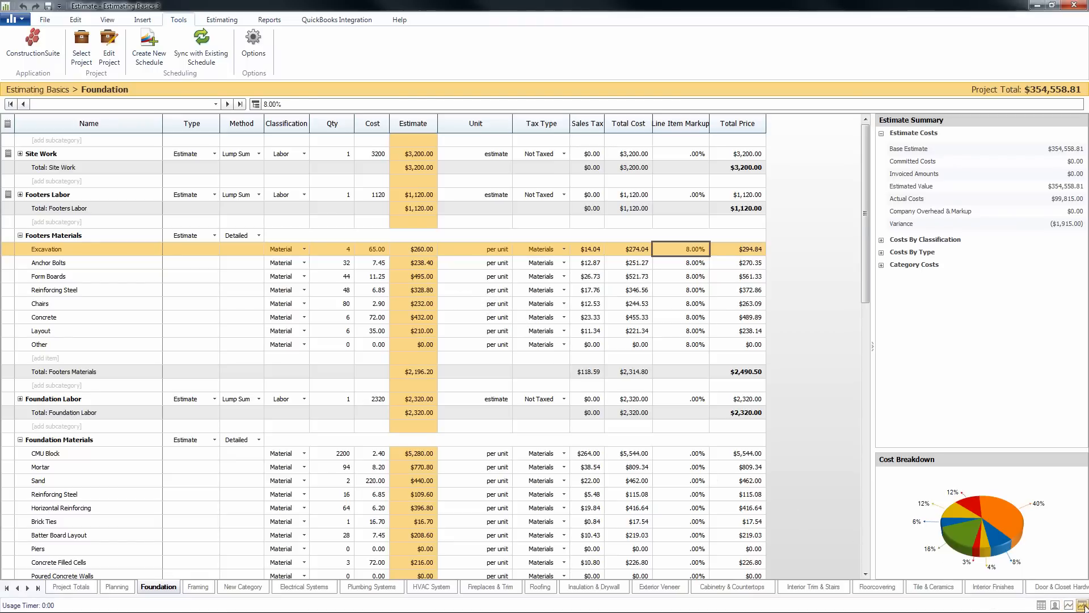
{"action": "left_click", "coordinate": [1041, 605]}
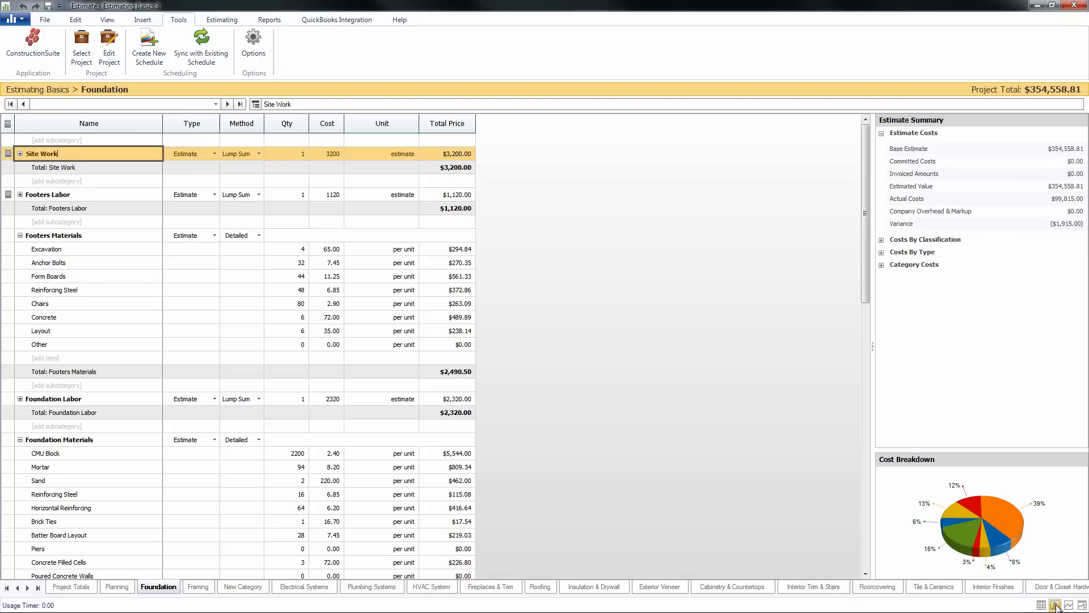
{"action": "left_click", "coordinate": [1055, 605]}
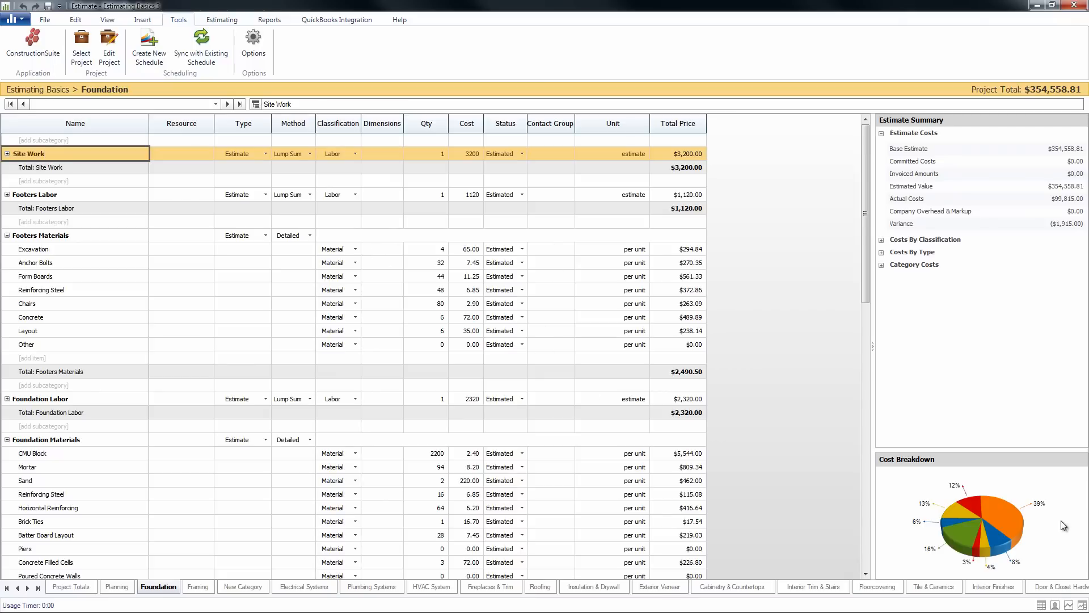
{"action": "left_click", "coordinate": [1069, 606]}
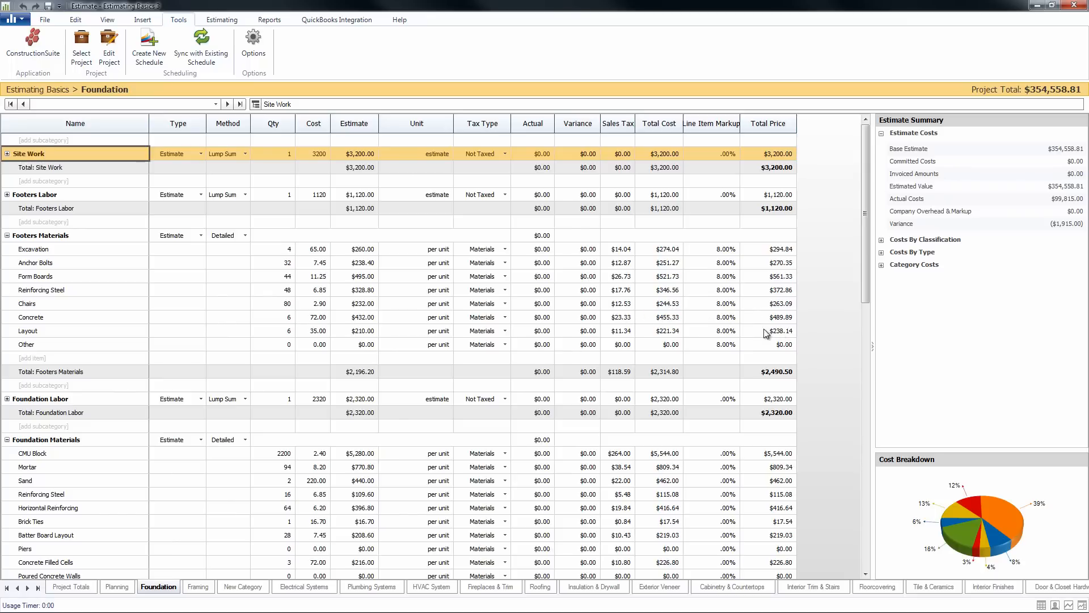
{"action": "left_click", "coordinate": [1082, 605]}
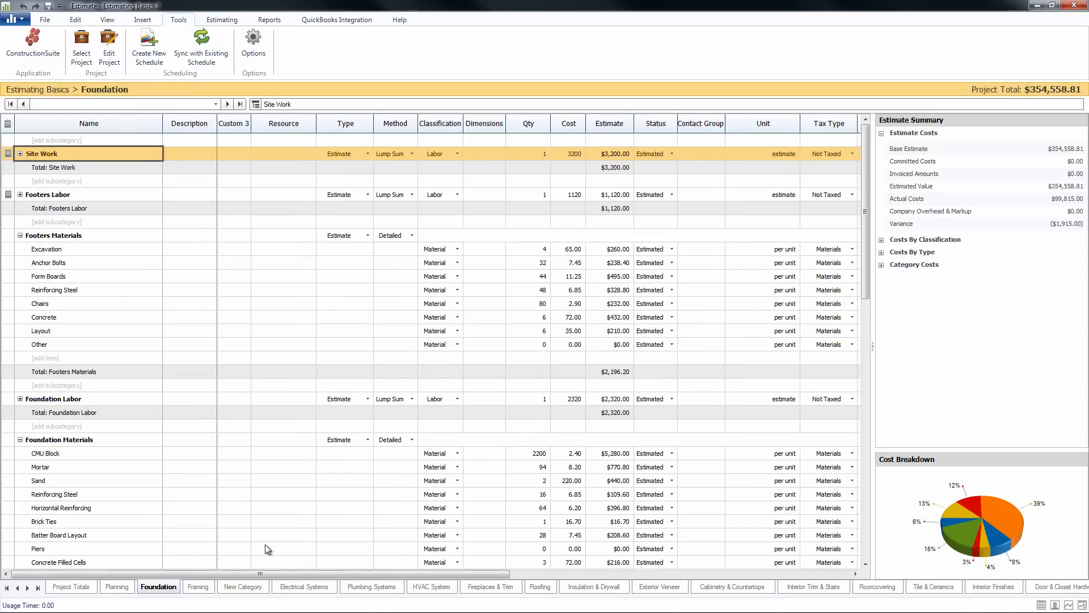
{"action": "left_click_drag", "start_coordinate": [247, 572], "coordinate": [132, 567]}
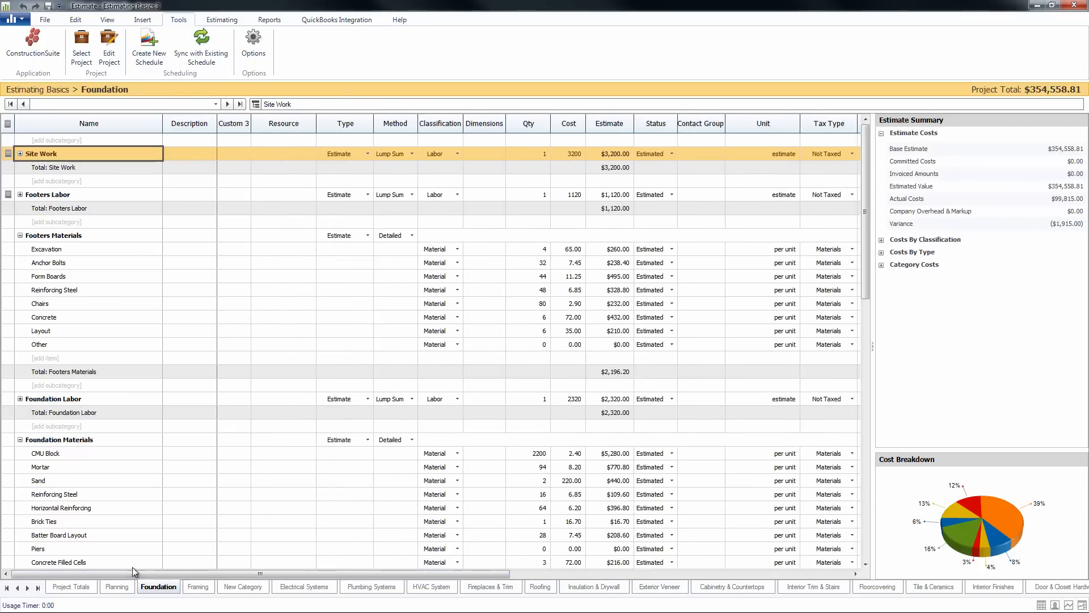
Review the schedule information and custom column options in the column visibility settings without changing them.
{"action": "right_click", "coordinate": [542, 131]}
{"action": "left_click", "coordinate": [575, 154]}
{"action": "left_click_drag", "start_coordinate": [613, 222], "coordinate": [600, 359]}
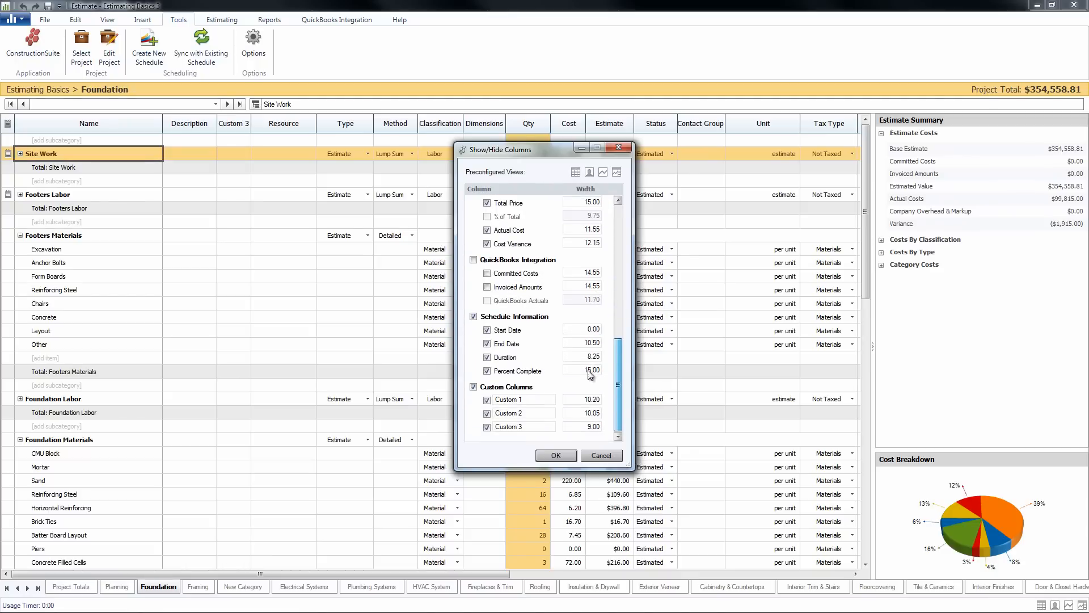
{"action": "left_click", "coordinate": [601, 456]}
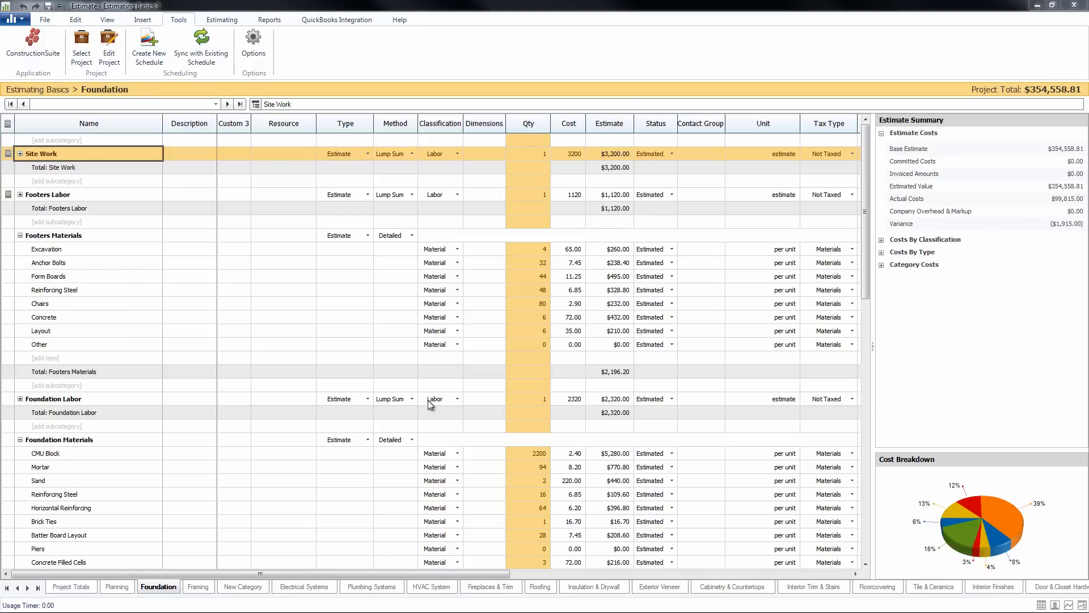
Look over the options for saving the estimate, including Save As Template, without choosing one.
{"action": "left_click", "coordinate": [44, 21]}
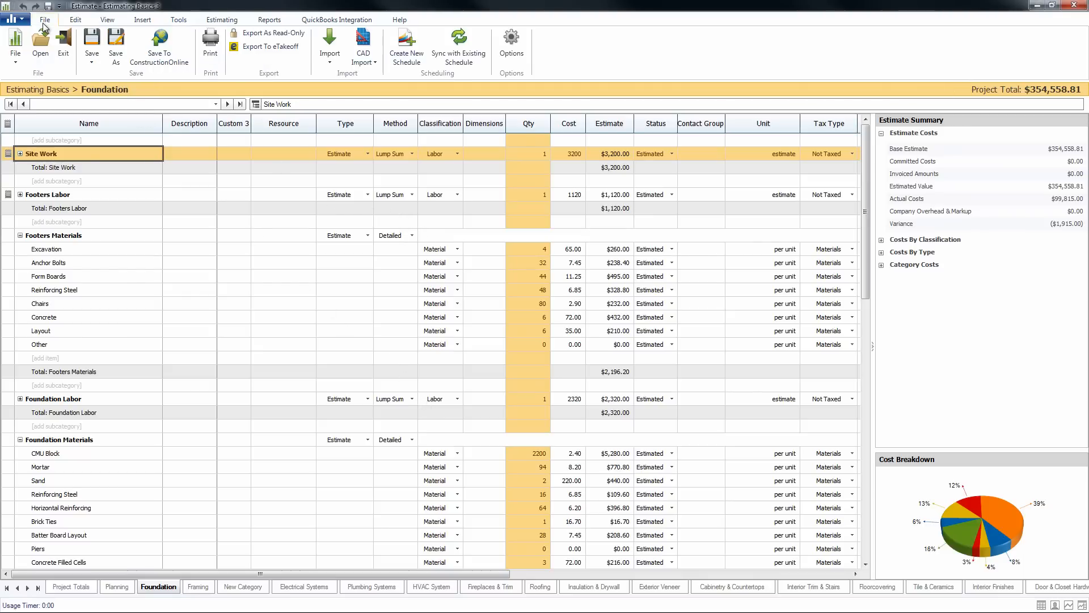
{"action": "left_click", "coordinate": [12, 64]}
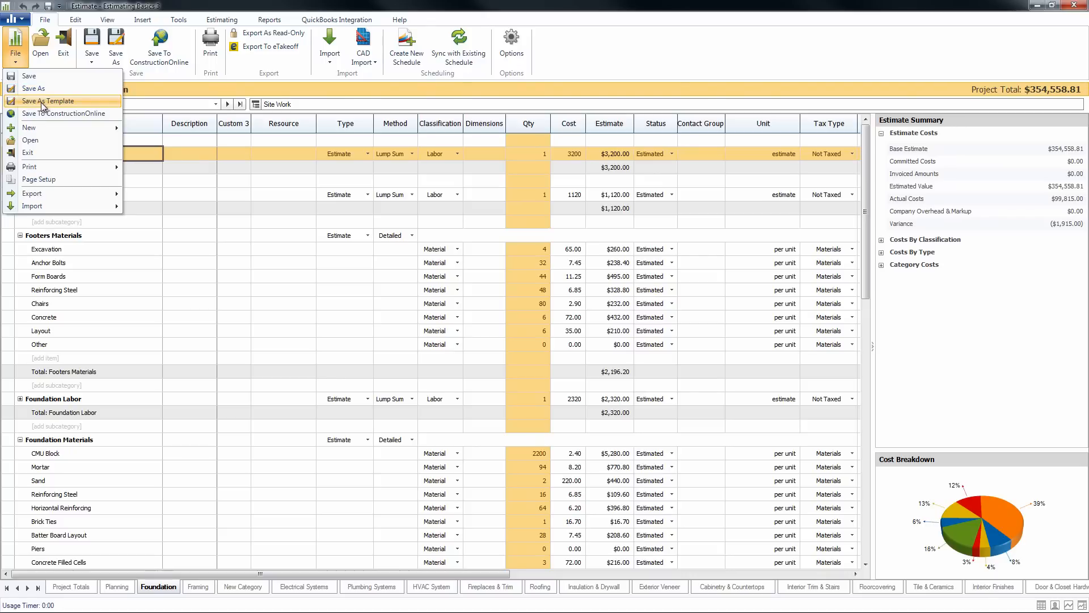
{"action": "left_click", "coordinate": [597, 56]}
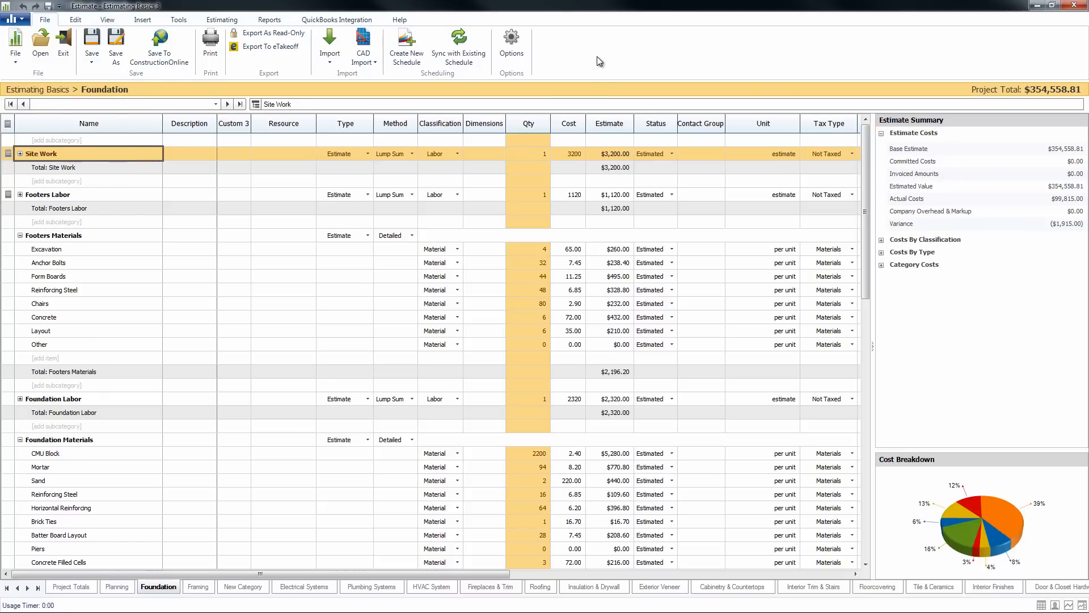